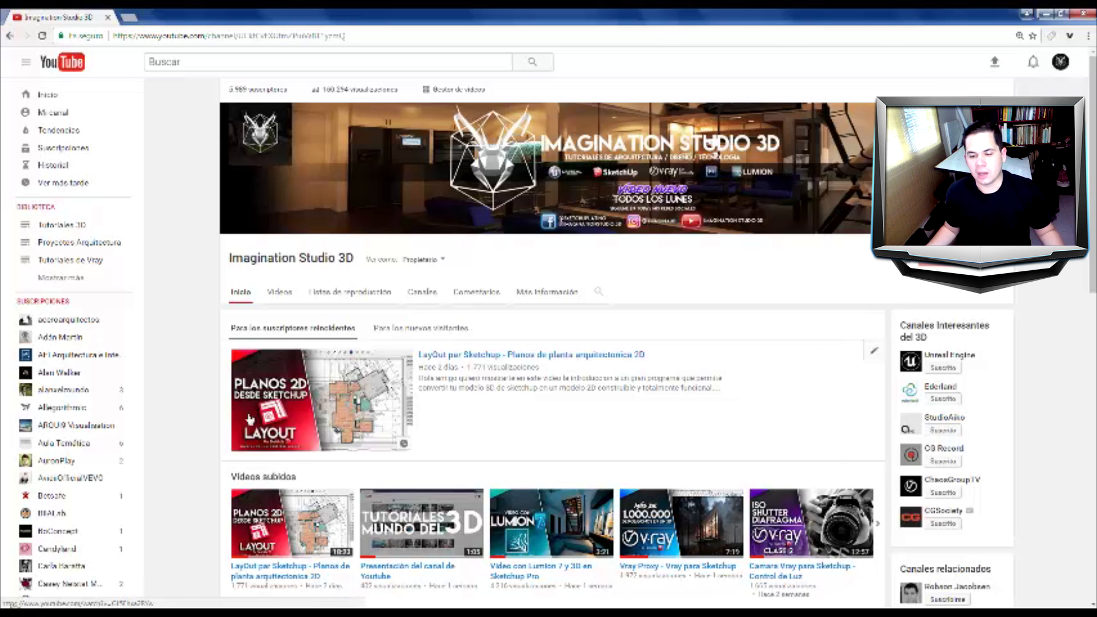
scroll(833, 286, down, 3)
scroll(850, 261, up, 2)
scroll(914, 340, up, 1)
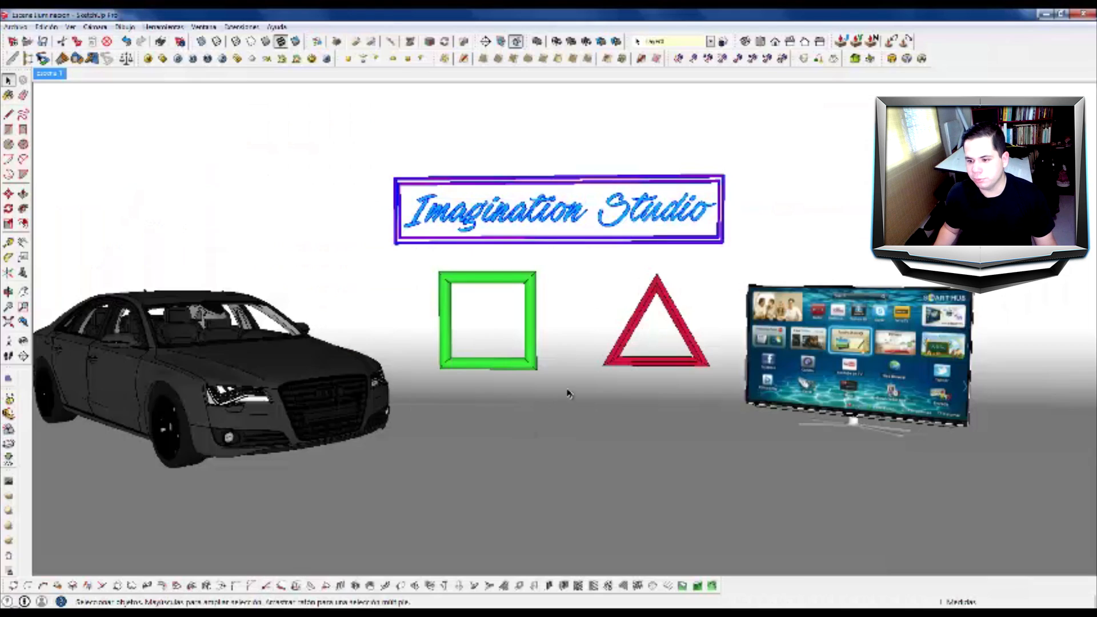
- Examine the scene's car, Imagination Studio sign, square and triangle frames, and television
scroll(489, 273, down, 3)
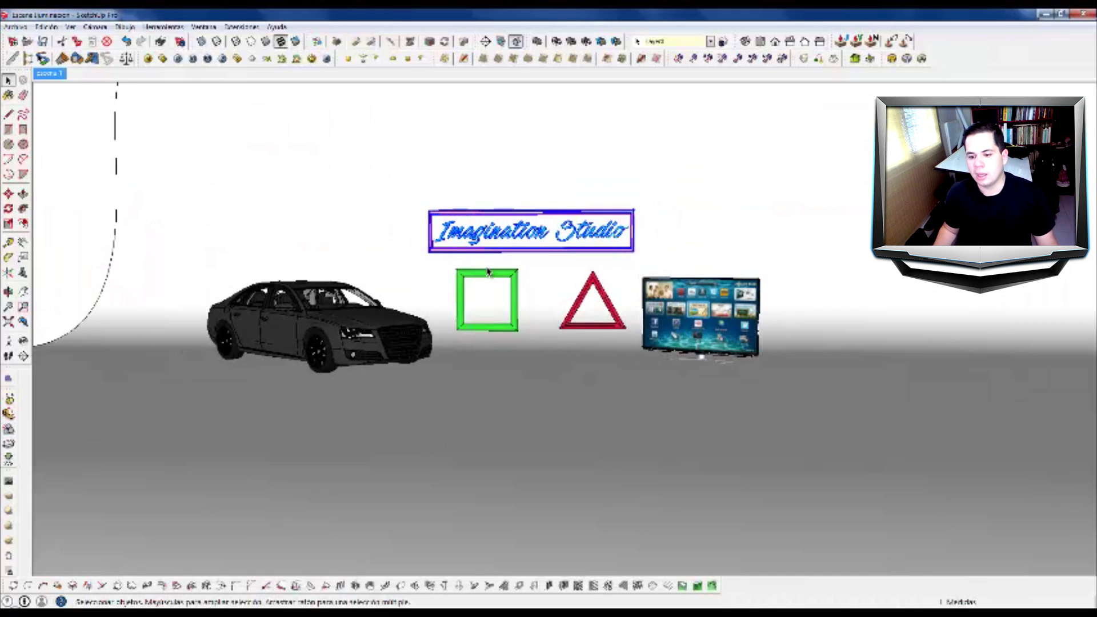
scroll(549, 292, up, 3)
middle_drag(448, 299, 386, 312)
scroll(193, 395, up, 3)
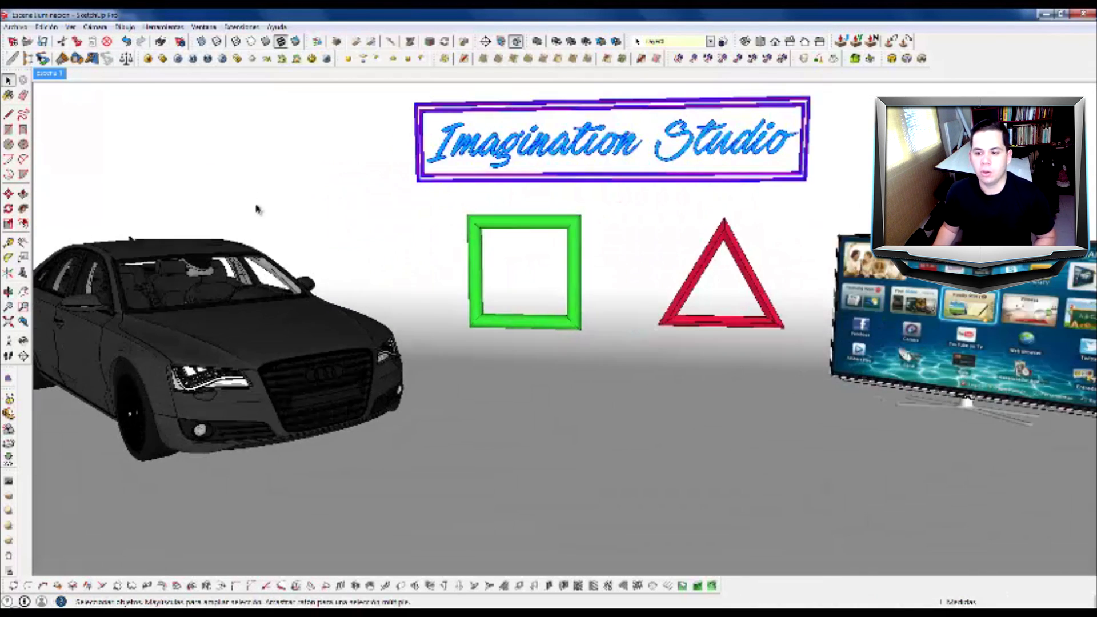
scroll(257, 208, down, 3)
scroll(404, 238, up, 3)
scroll(507, 270, down, 2)
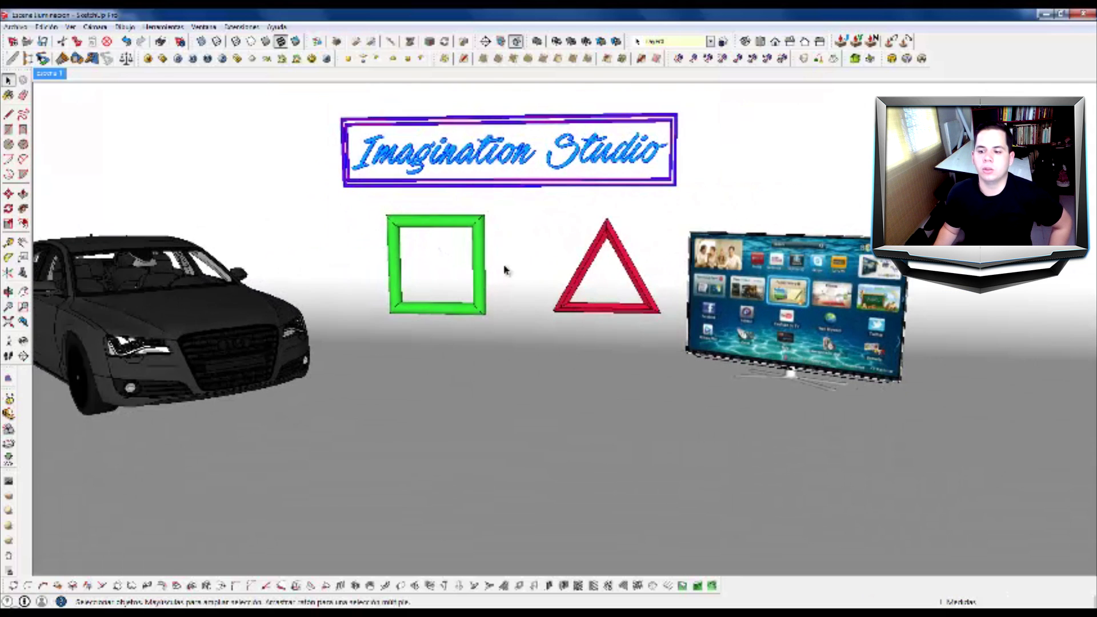
scroll(685, 313, down, 1)
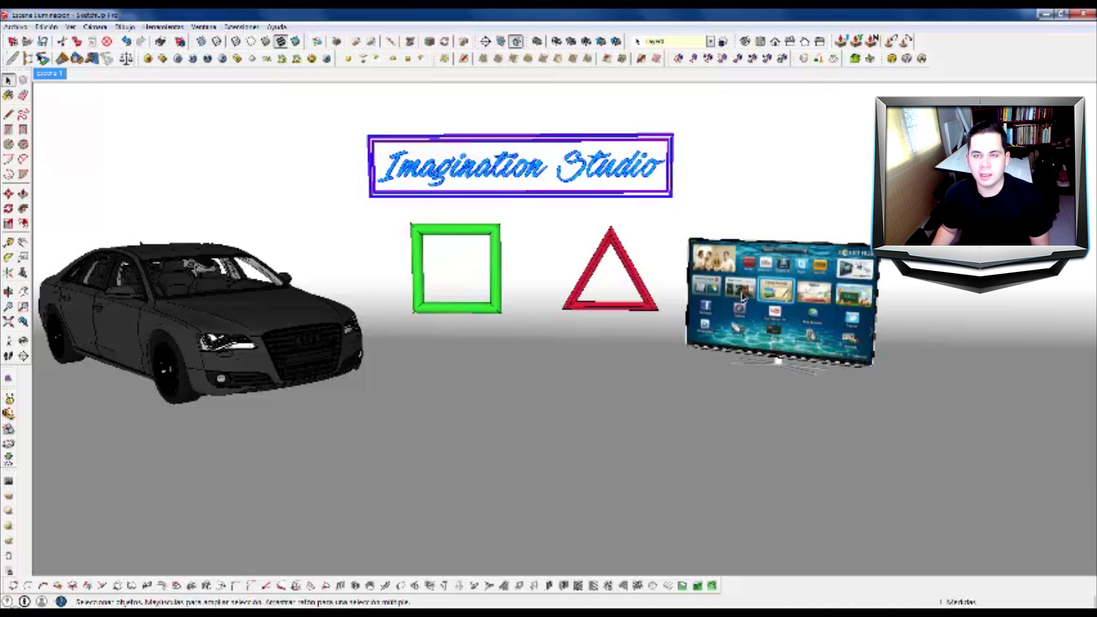
scroll(421, 213, up, 2)
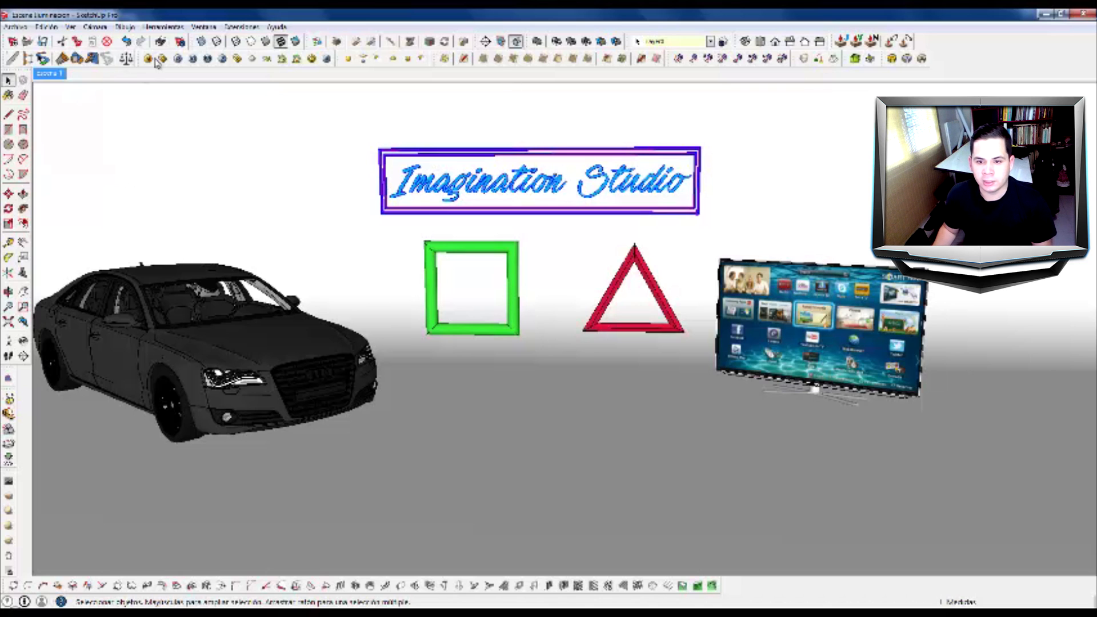
- Review the last render of the scene in the V-Ray frame buffer and close it
click(238, 59)
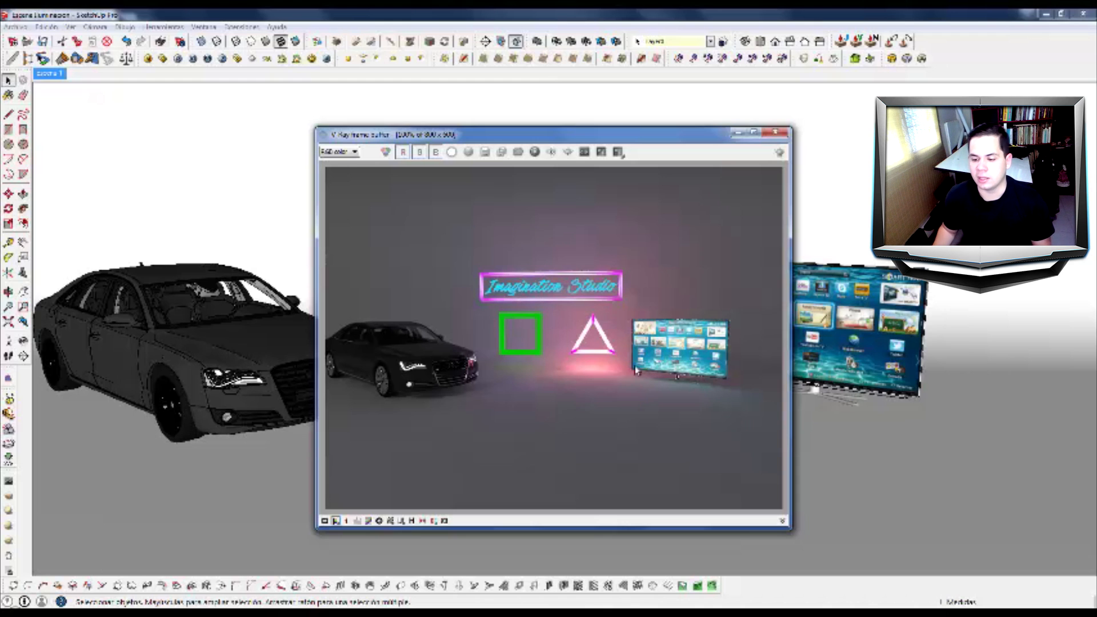
click(776, 132)
- Open the materials palette with the Paint Bucket and switch it to material sampling near the green square frame
scroll(540, 249, up, 3)
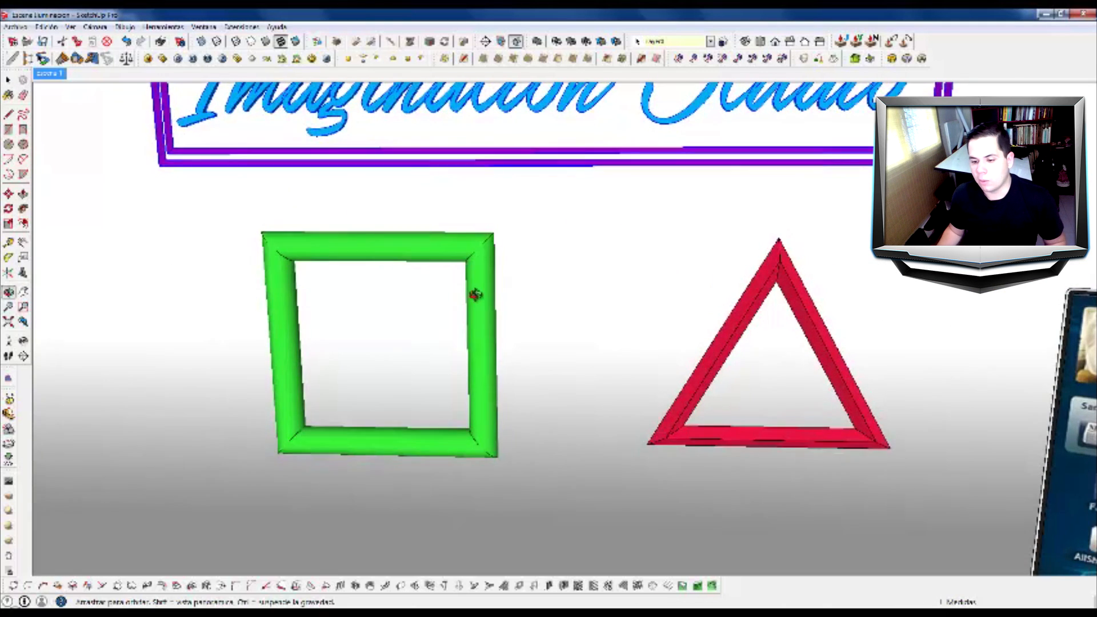
scroll(260, 242, up, 1)
scroll(260, 241, down, 1)
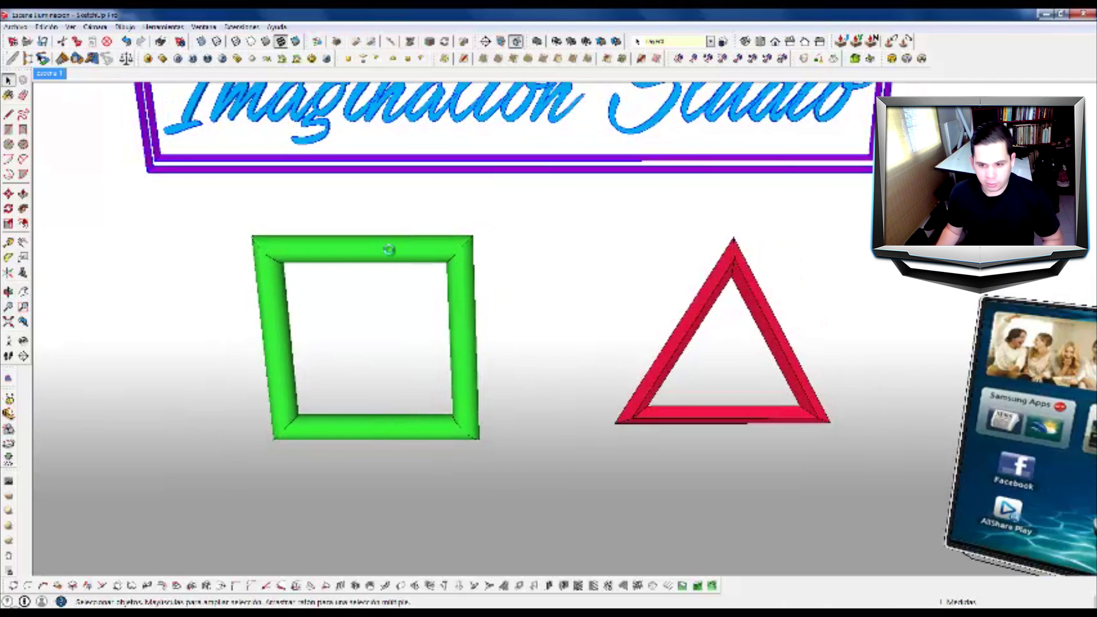
key(b)
click(986, 257)
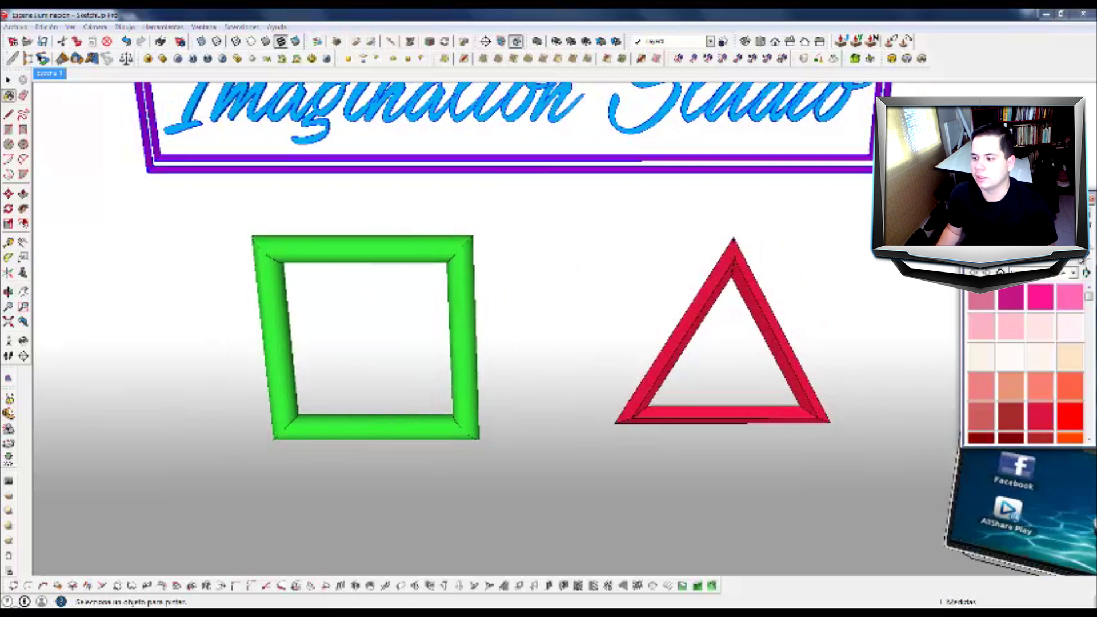
key(alt)
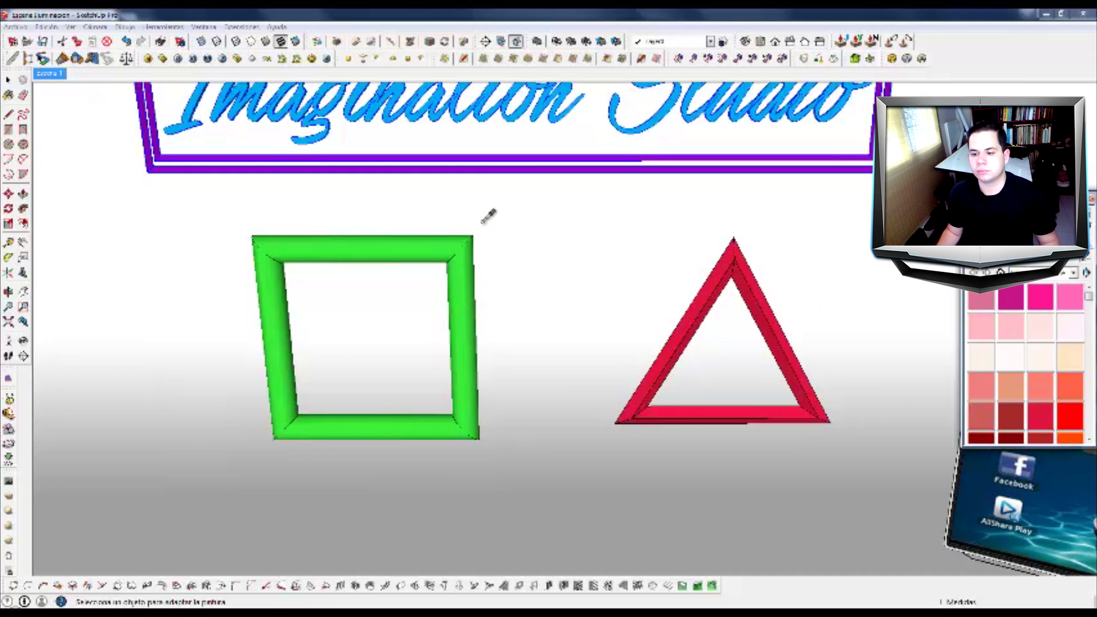
scroll(446, 237, down, 3)
scroll(470, 238, up, 3)
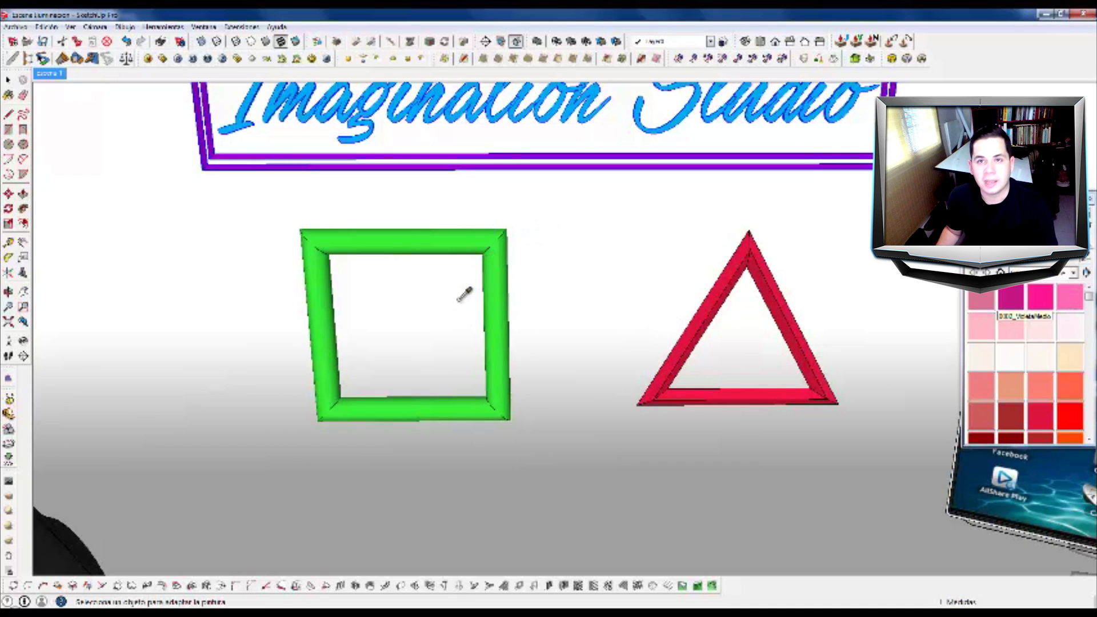
key(space)
- Inspect the face orientation of the square and triangle frames in monochrome style and restore the textured style
click(296, 41)
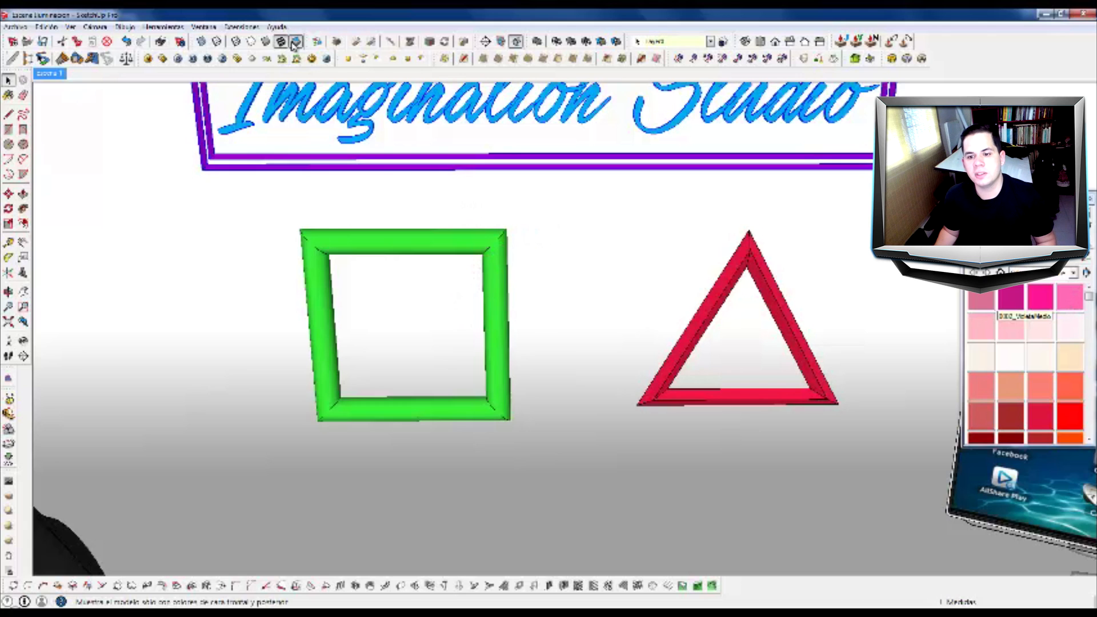
scroll(559, 314, down, 5)
middle_drag(624, 354, 81, 203)
scroll(507, 274, up, 2)
scroll(715, 313, up, 2)
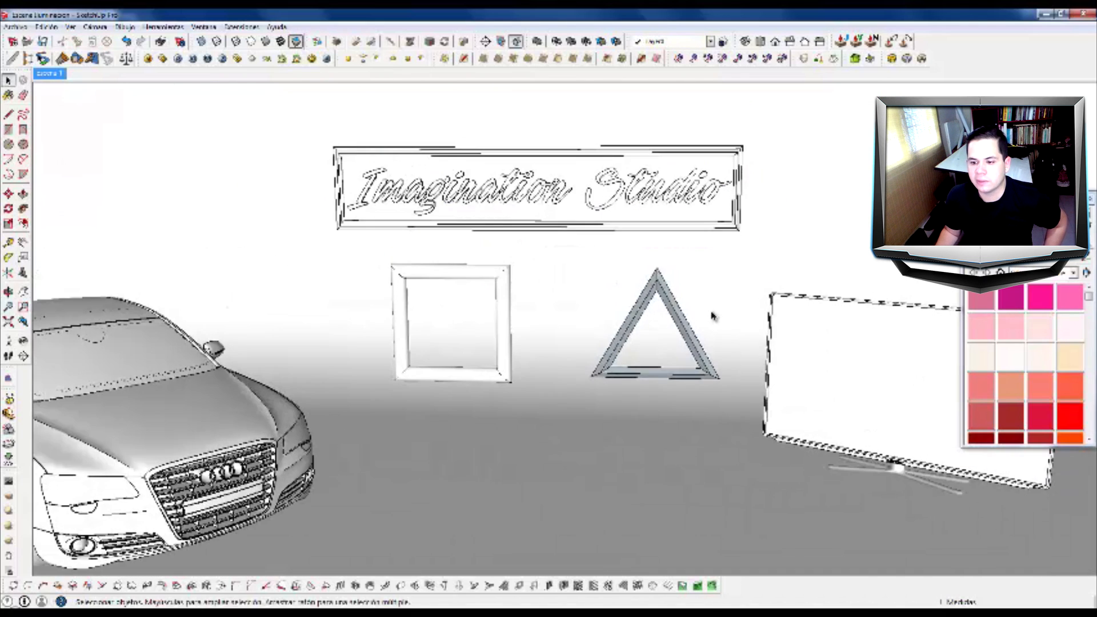
scroll(517, 284, up, 1)
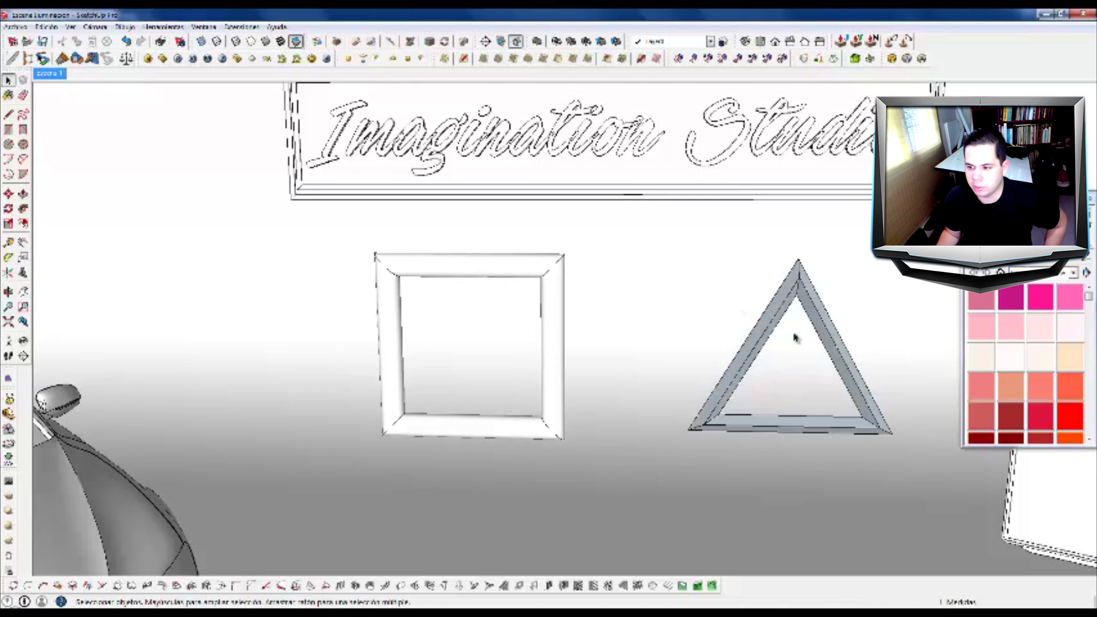
scroll(796, 338, up, 3)
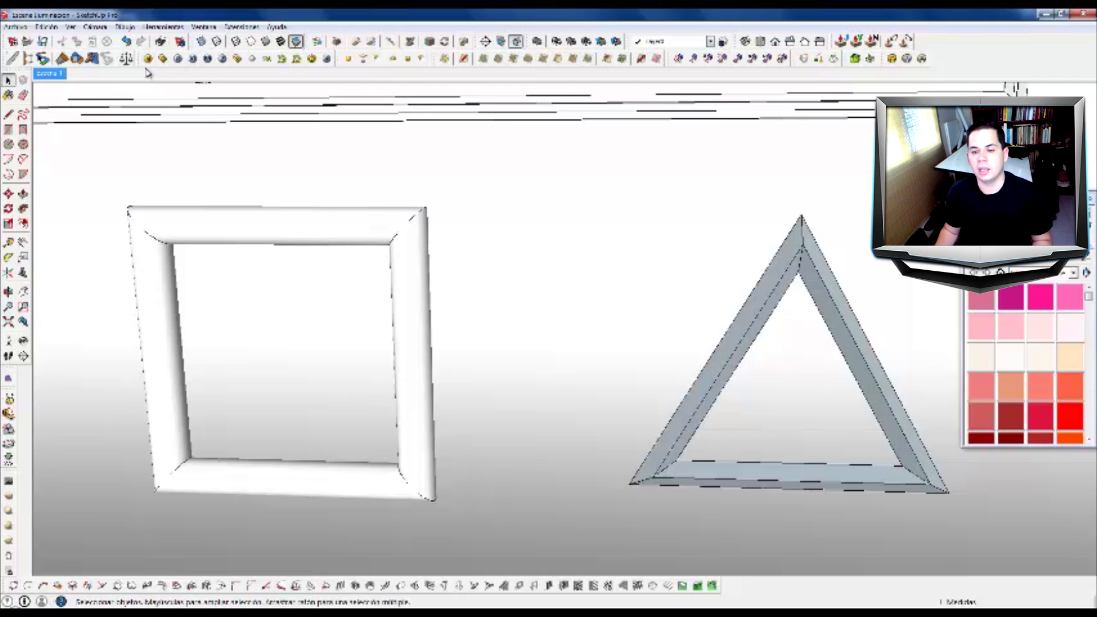
click(281, 42)
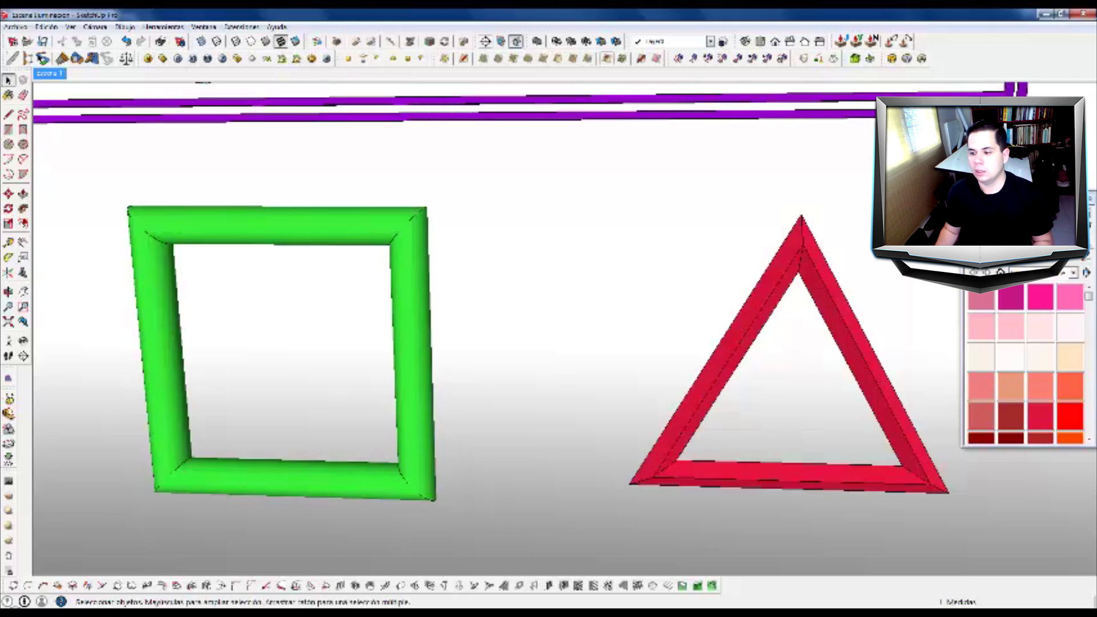
- Open the V-Ray material editor on the green material and place it so the green square frame stays visible
key(b)
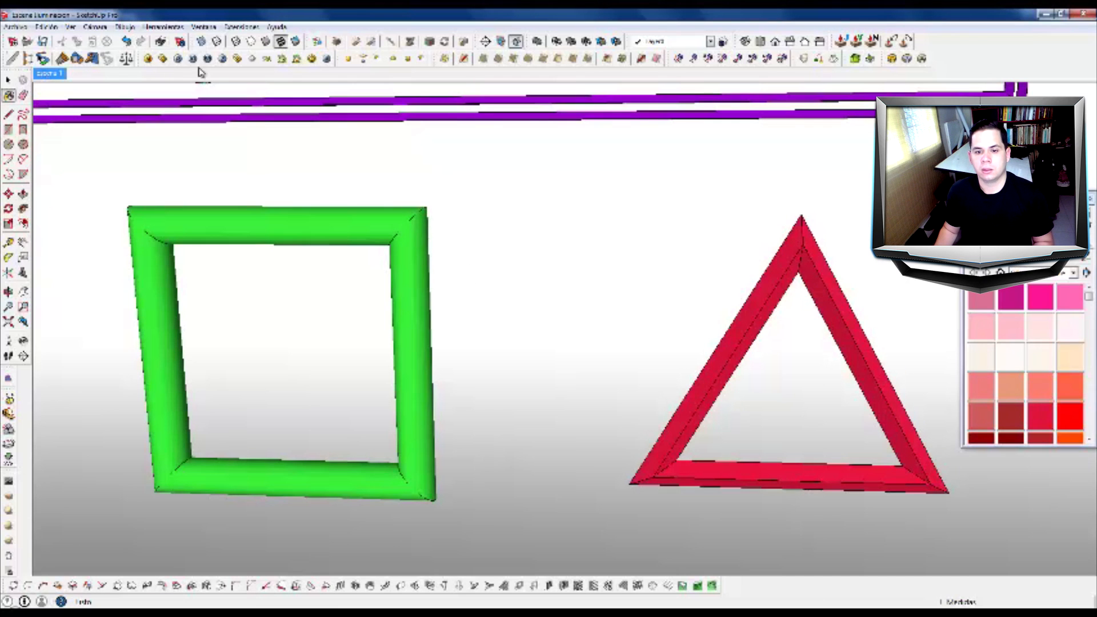
click(149, 59)
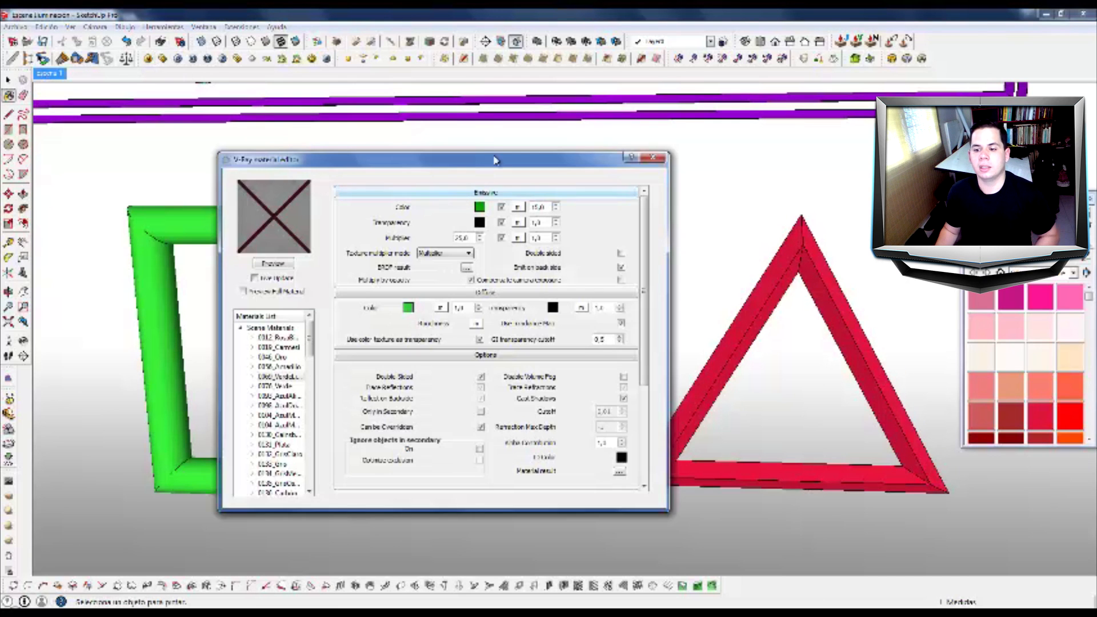
drag(606, 140, 860, 170)
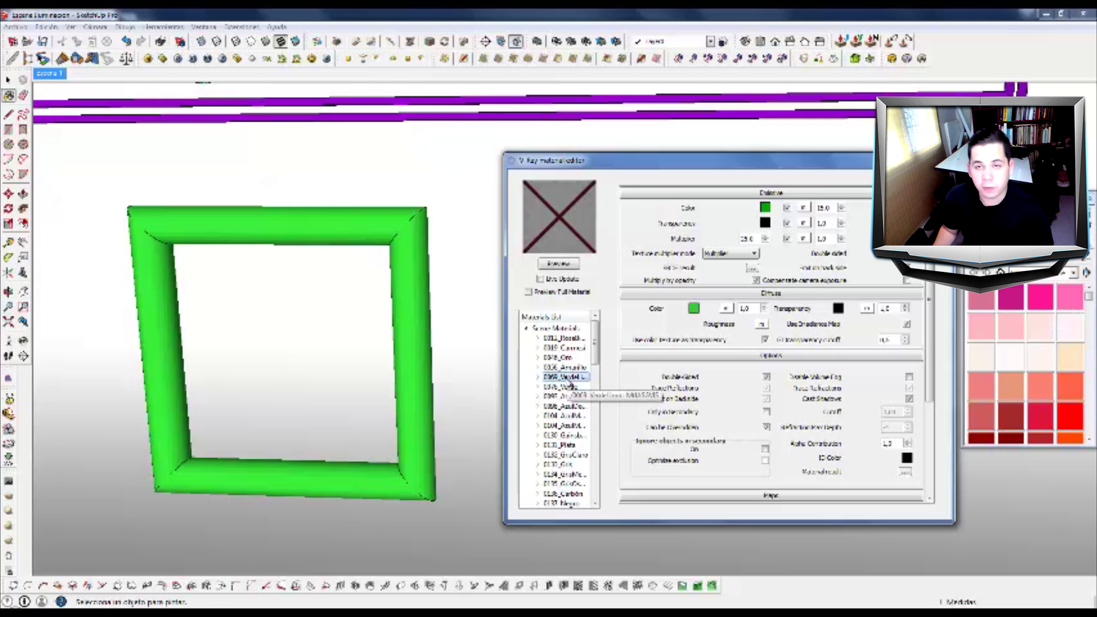
- Check the layer types, including Emissive, that can be created for the lime green material
right_click(570, 381)
mouse_move(623, 387)
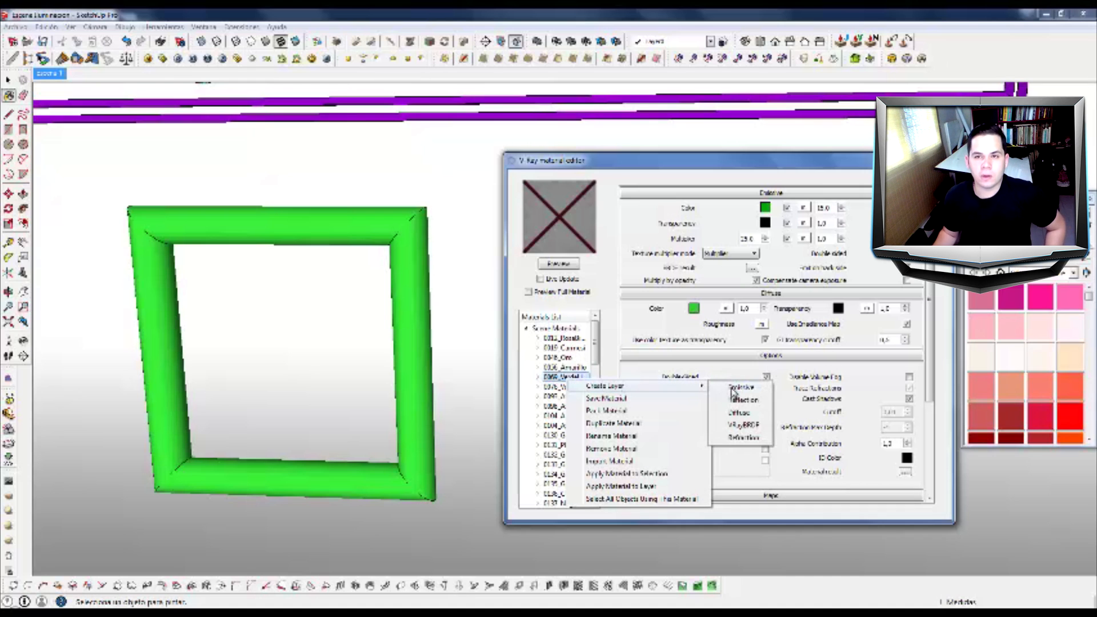
click(836, 209)
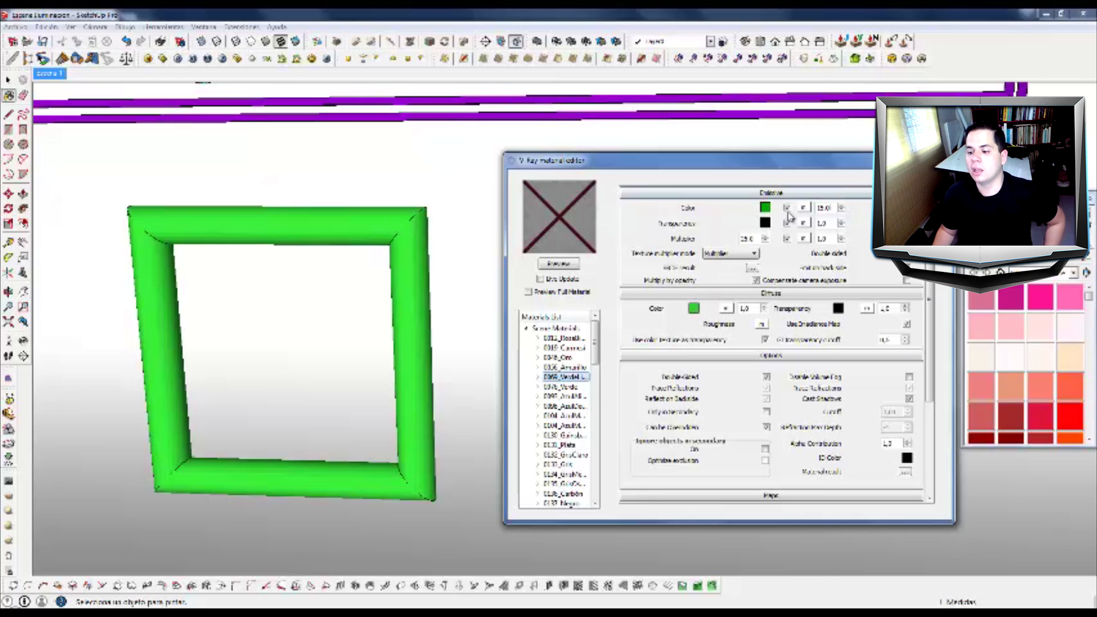
- Review the lime green material's emissive intensity, colour and multiplier, and render its preview
drag(833, 208, 810, 210)
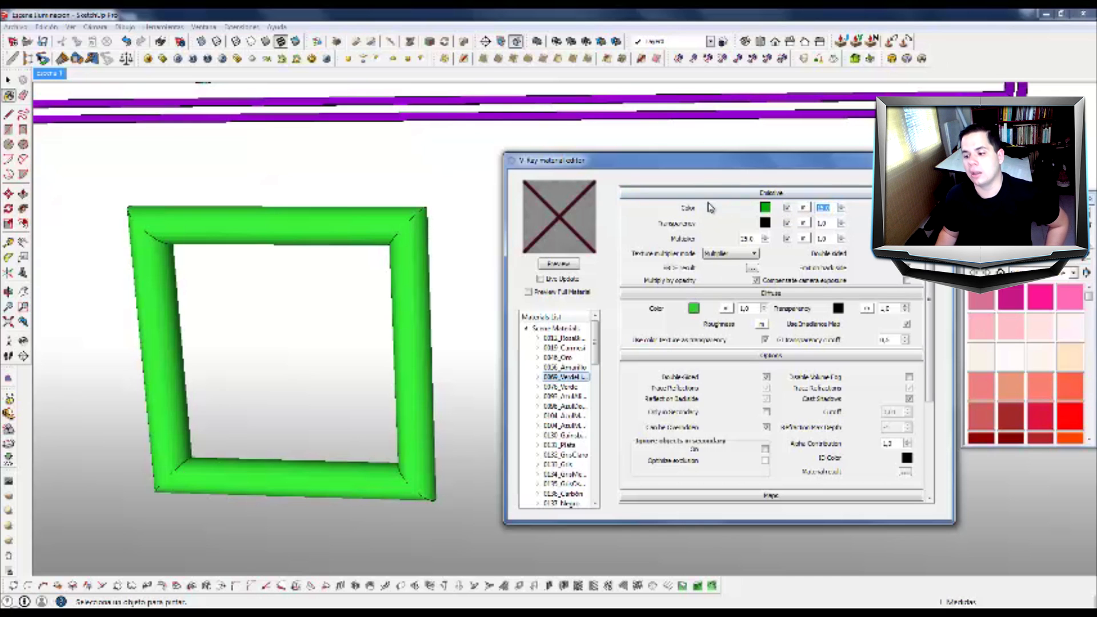
click(765, 207)
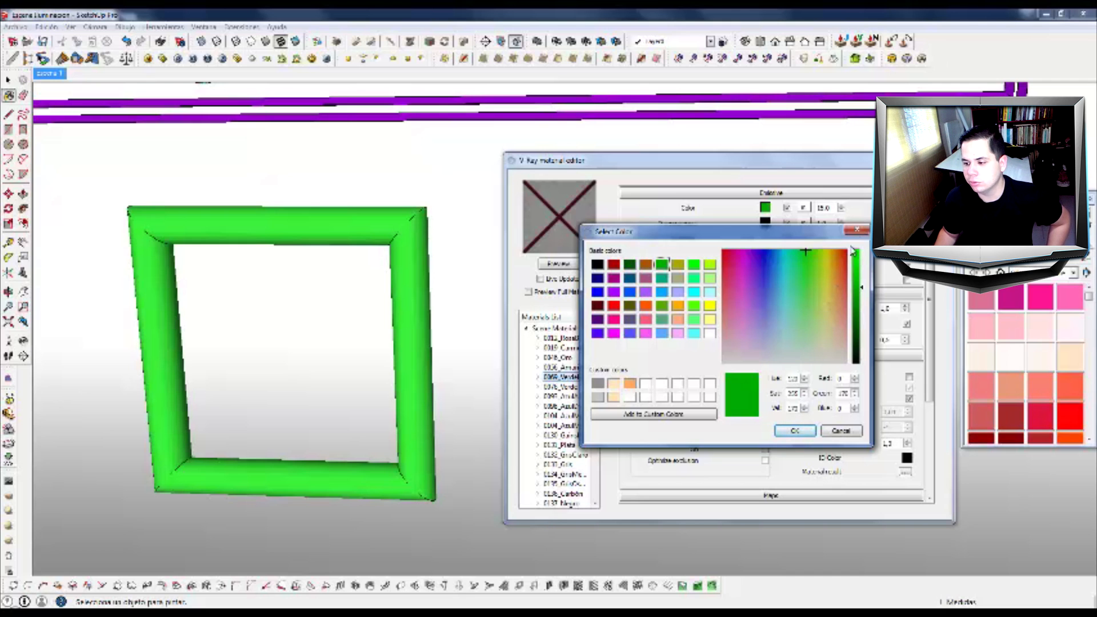
click(857, 230)
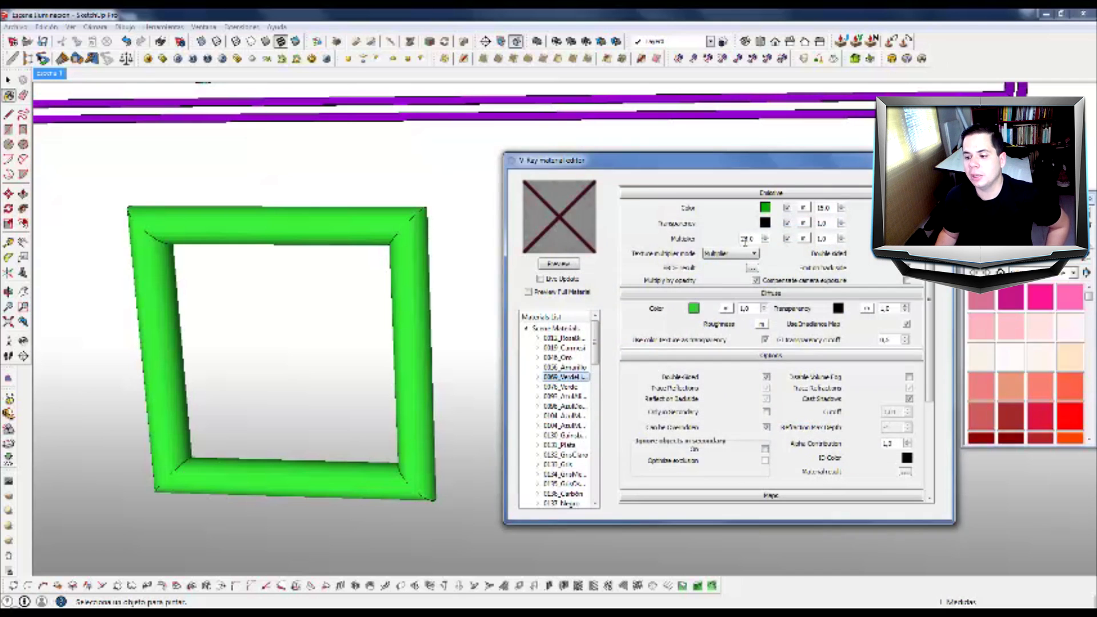
double_click(748, 238)
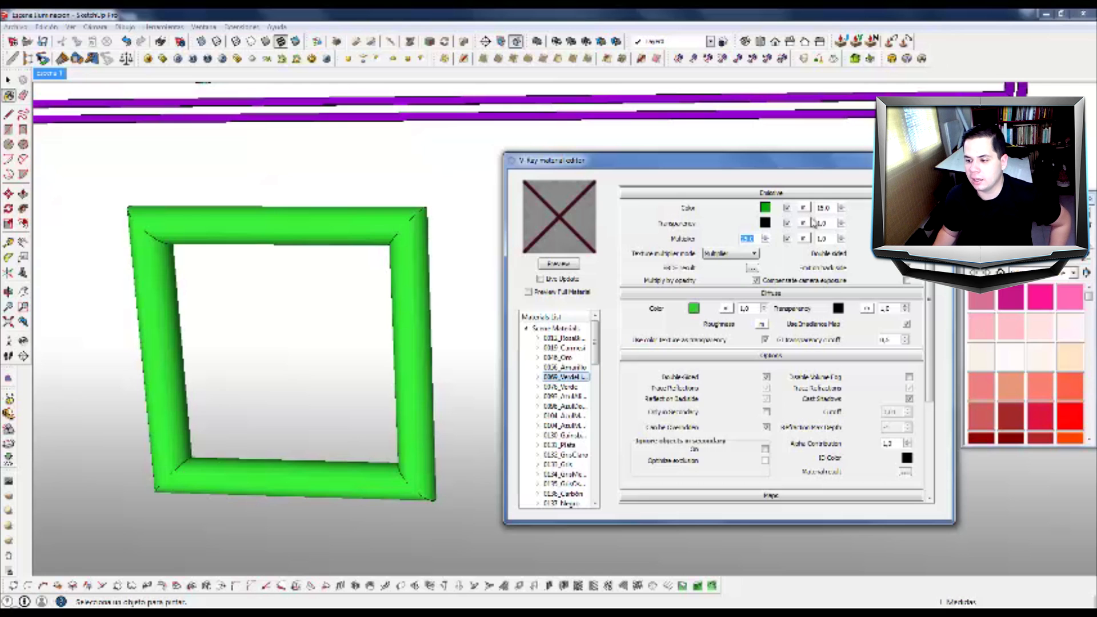
click(568, 266)
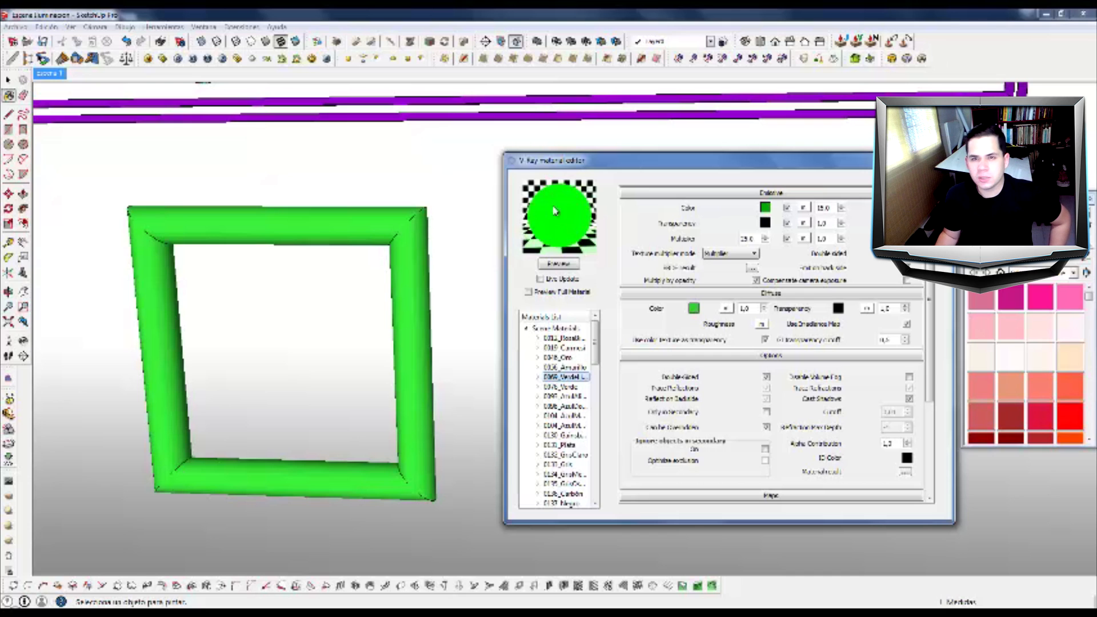
- Try a pale, less saturated green at full brightness as the emissive colour and refresh the material preview
click(765, 208)
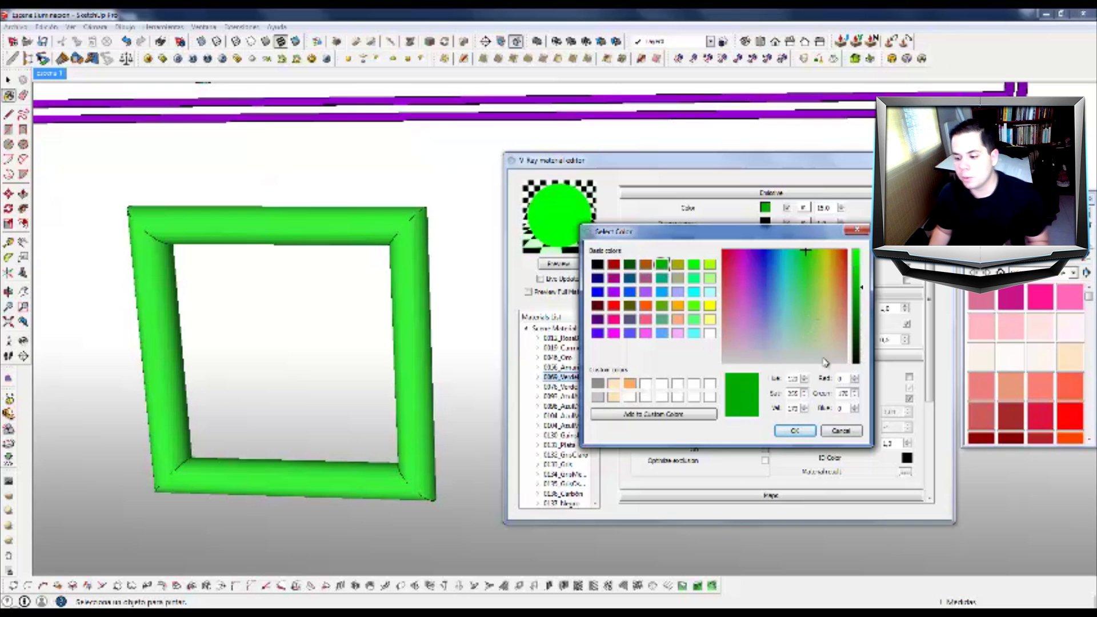
click(805, 318)
click(804, 311)
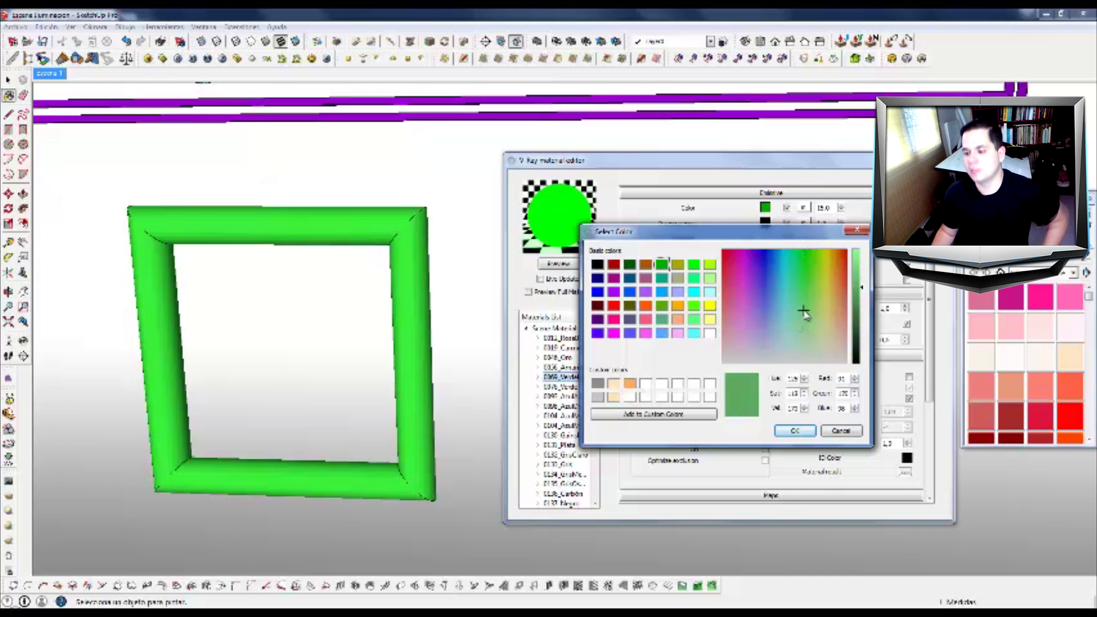
drag(857, 271, 866, 195)
click(785, 432)
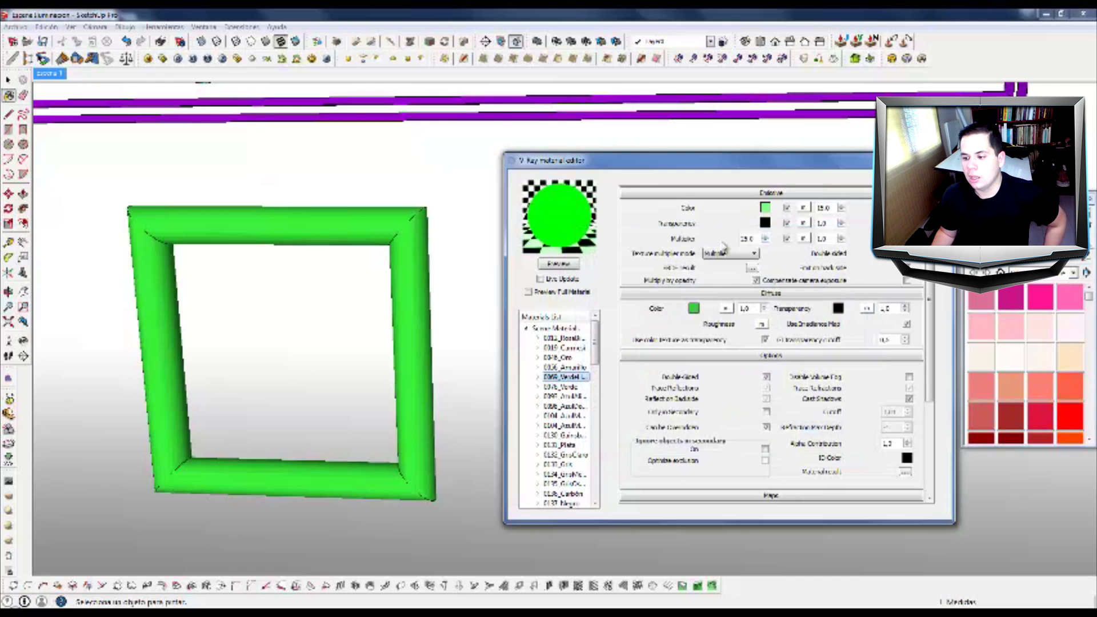
click(573, 265)
click(574, 266)
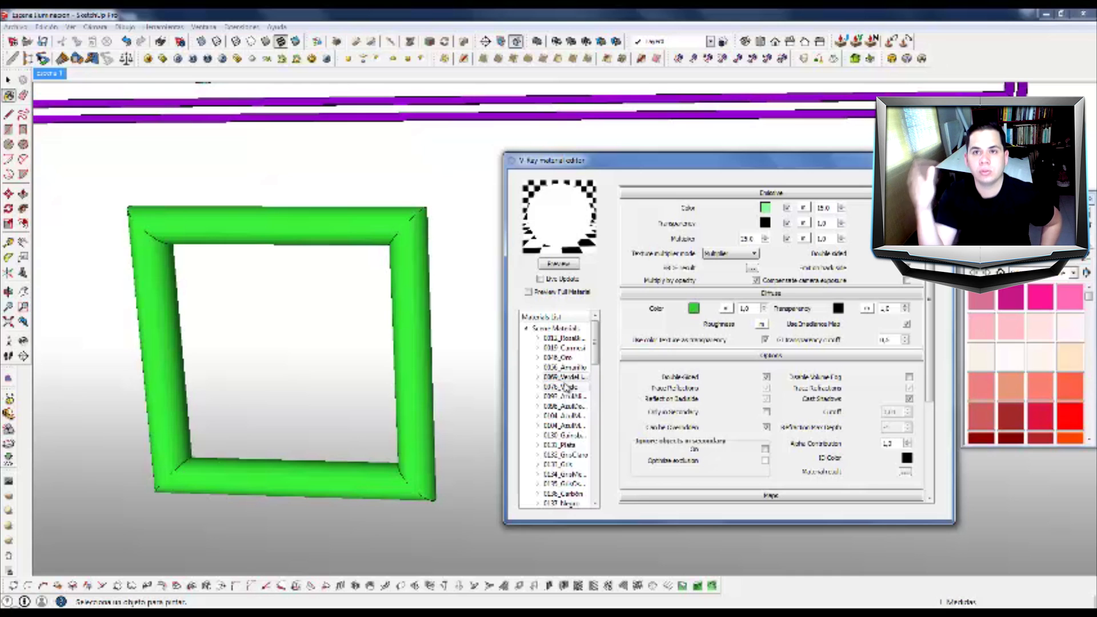
- Set the emissive colour to a fully saturated green with value 217 and refresh the material preview
click(766, 208)
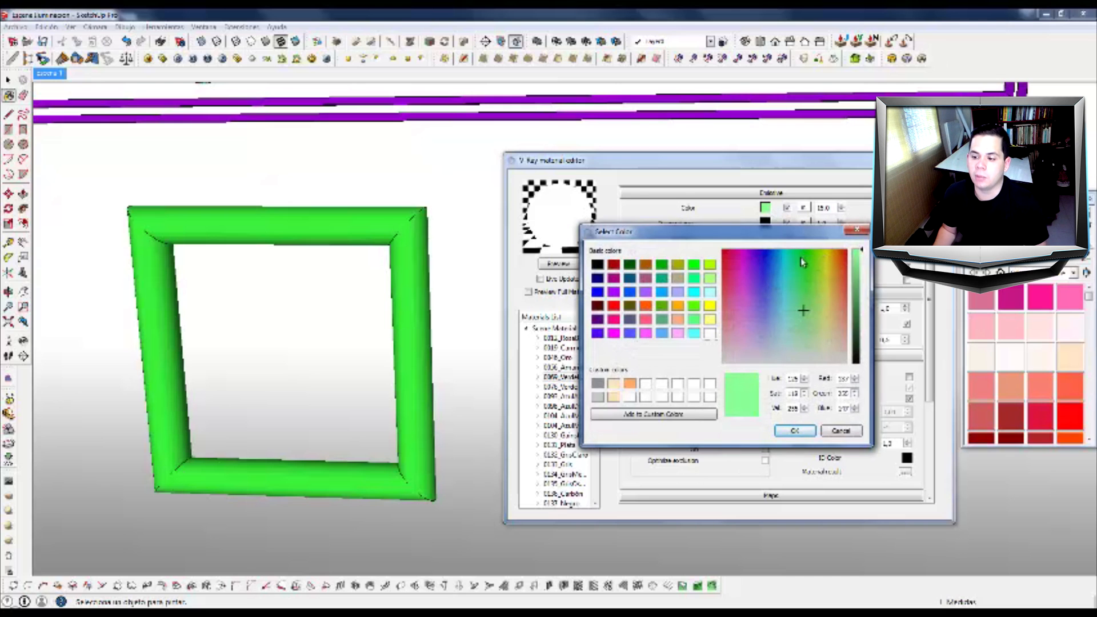
click(803, 252)
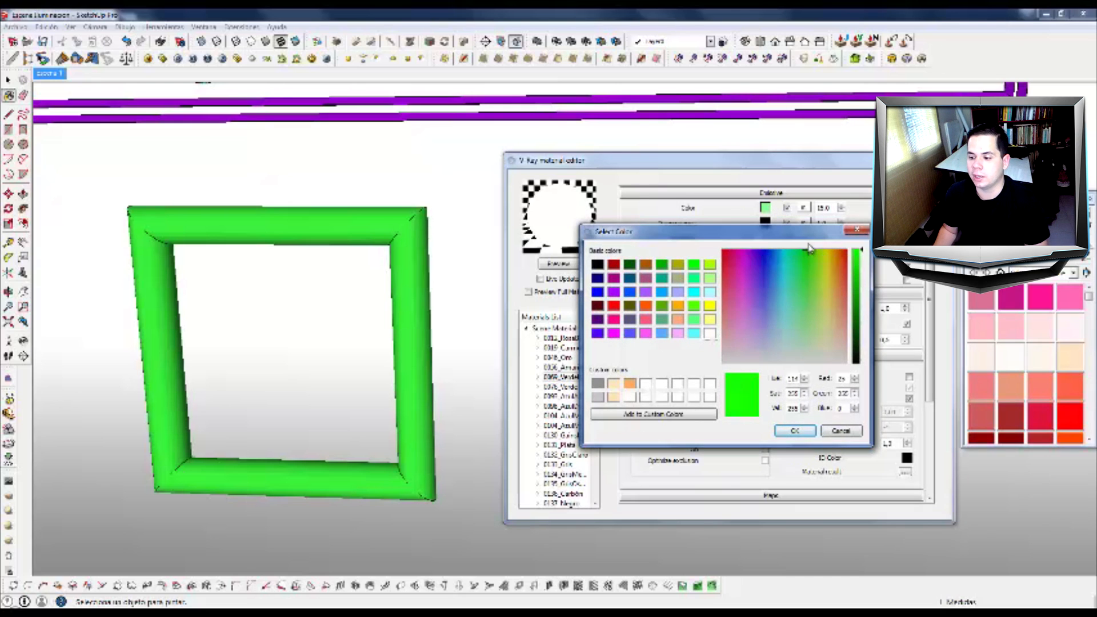
click(862, 276)
click(862, 266)
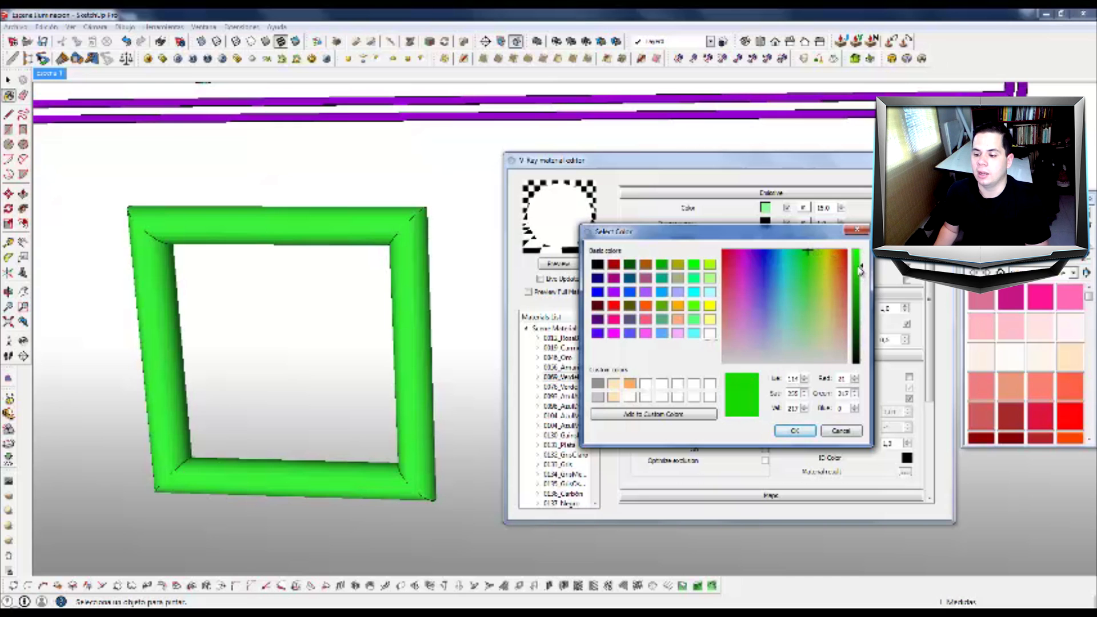
click(795, 433)
click(552, 264)
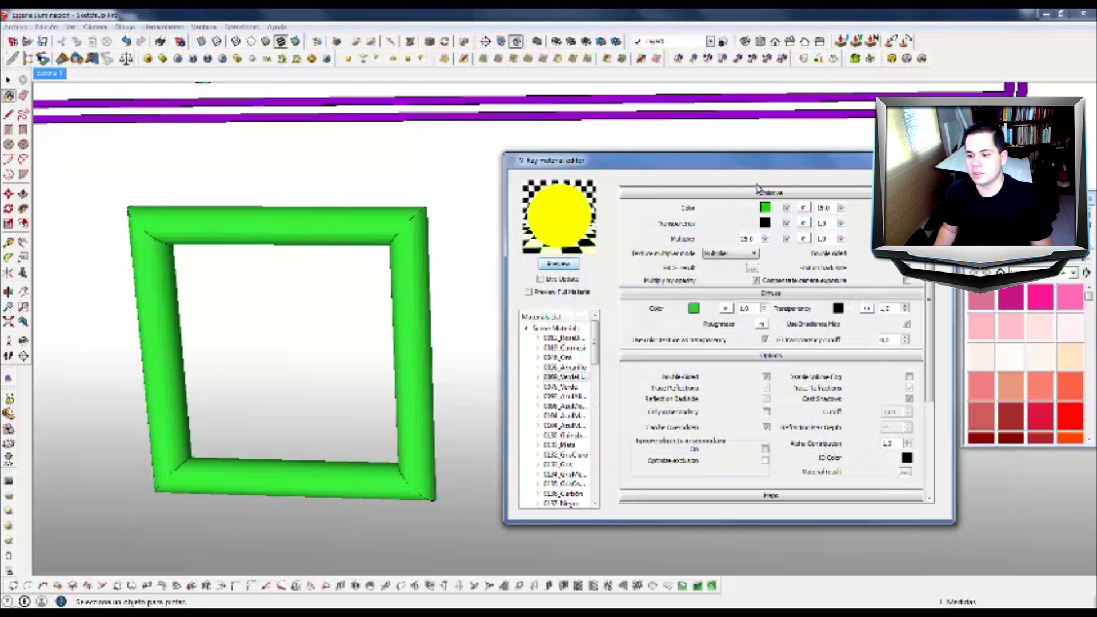
- Set the emissive colour to a darker, fully saturated green with value 170 and refresh the material preview
click(766, 207)
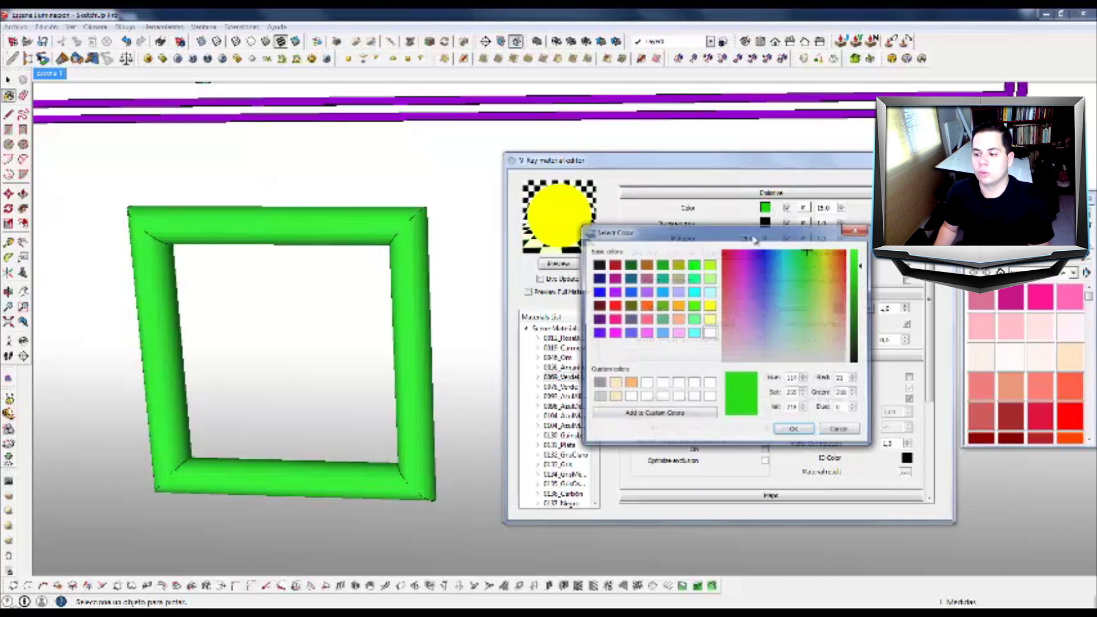
click(847, 284)
drag(829, 272, 806, 251)
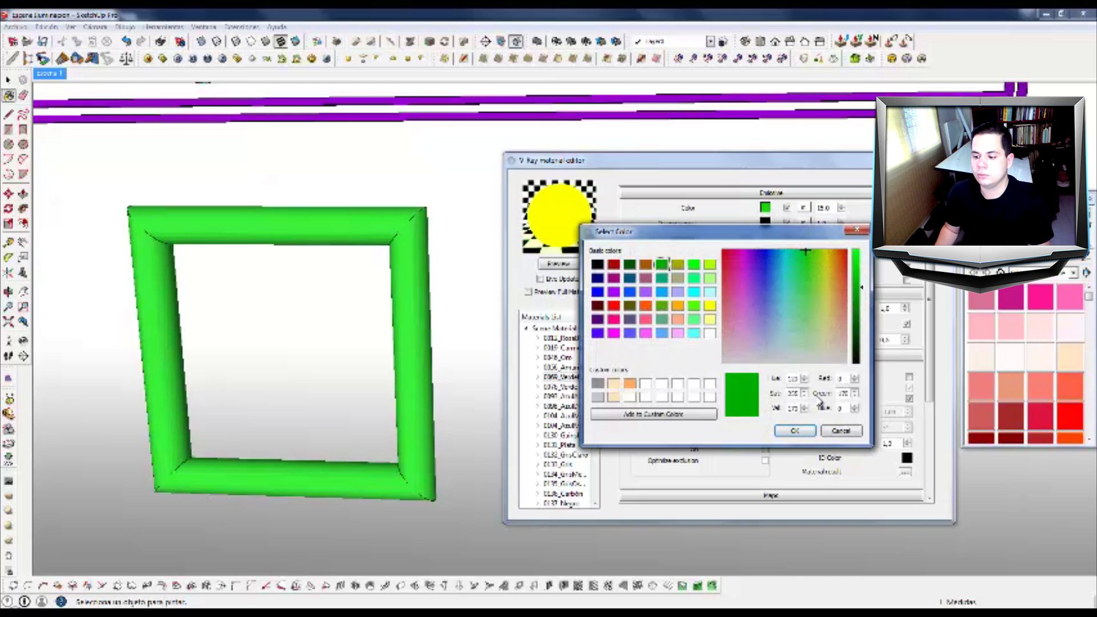
click(794, 430)
click(573, 266)
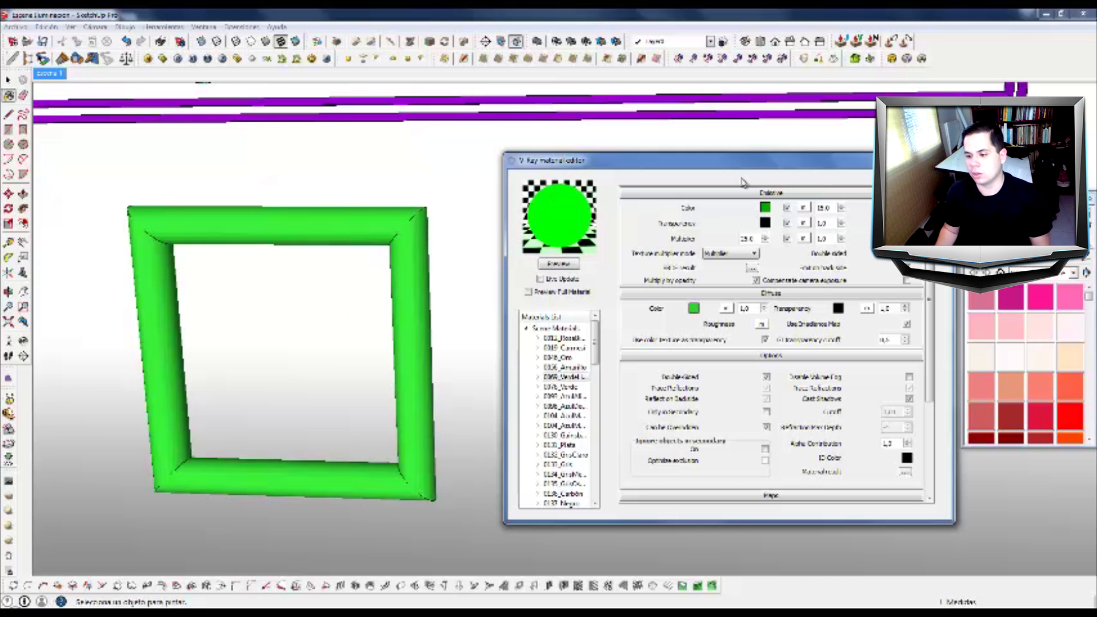
- Open the rendered image and compare the glow of the square and the triangle up close at 400%
drag(640, 163, 443, 183)
click(223, 59)
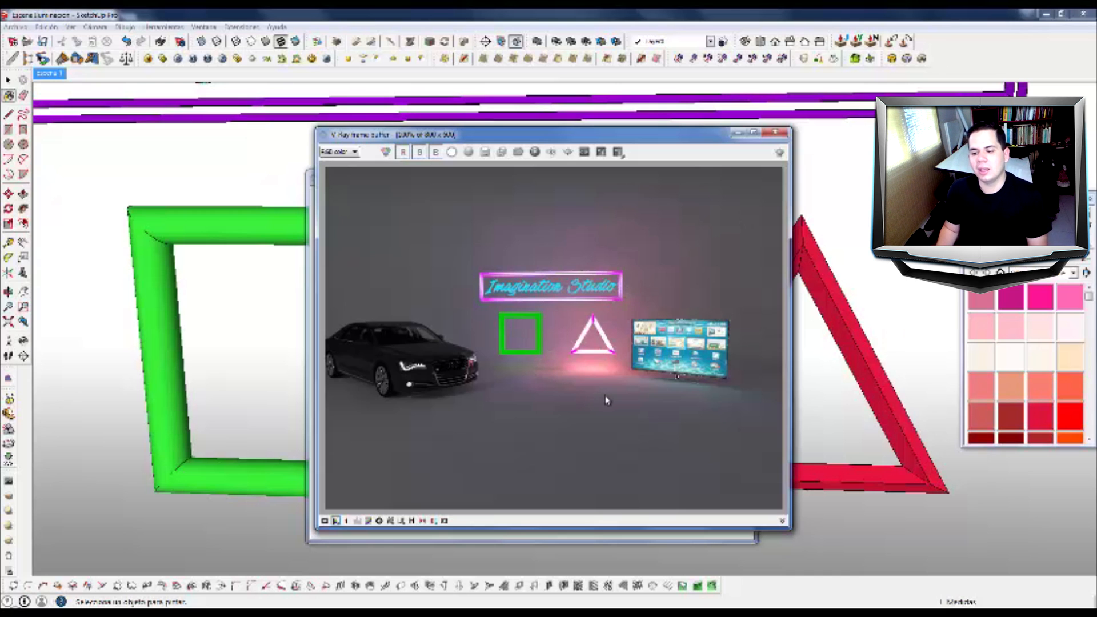
scroll(615, 348, up, 2)
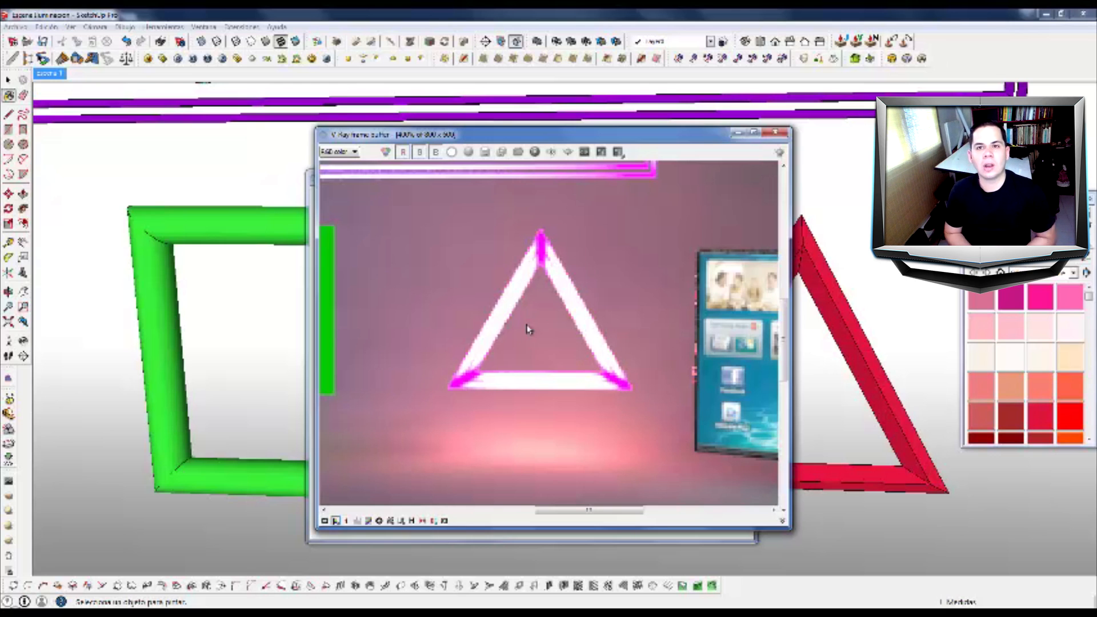
middle_drag(476, 295, 652, 308)
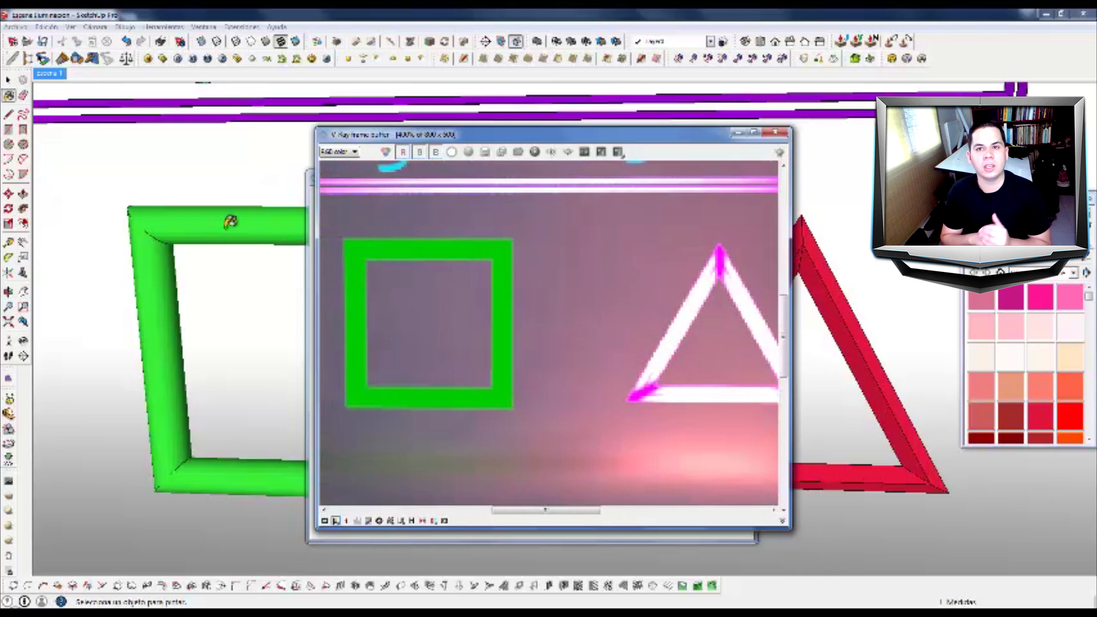
middle_drag(753, 337, 436, 297)
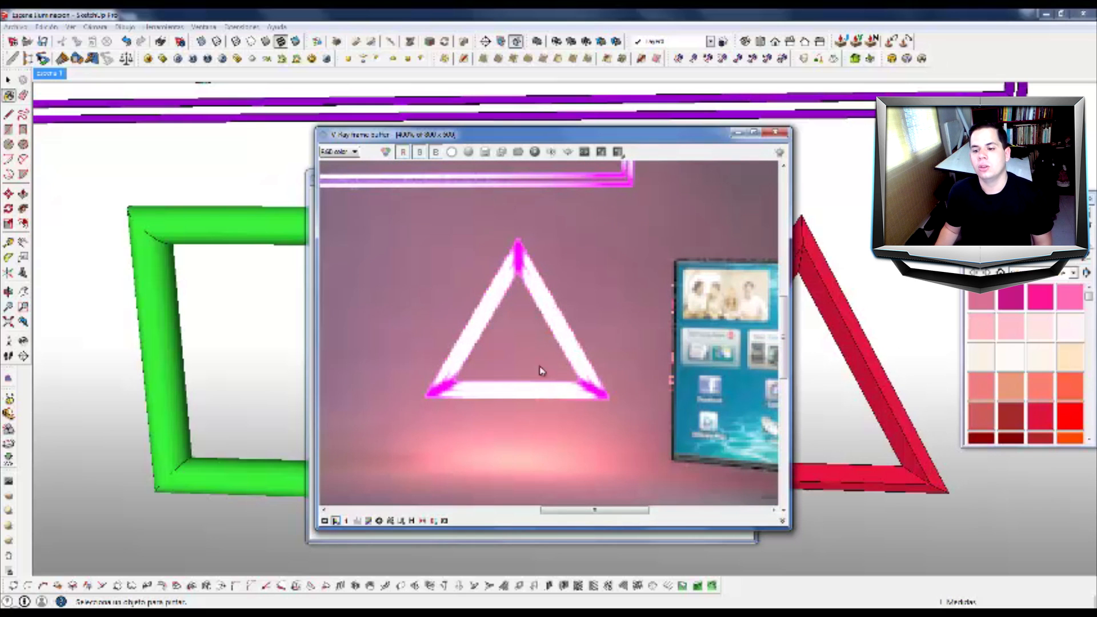
- Sample the red triangle's material and close the rendered image to reach its material settings
click(1087, 258)
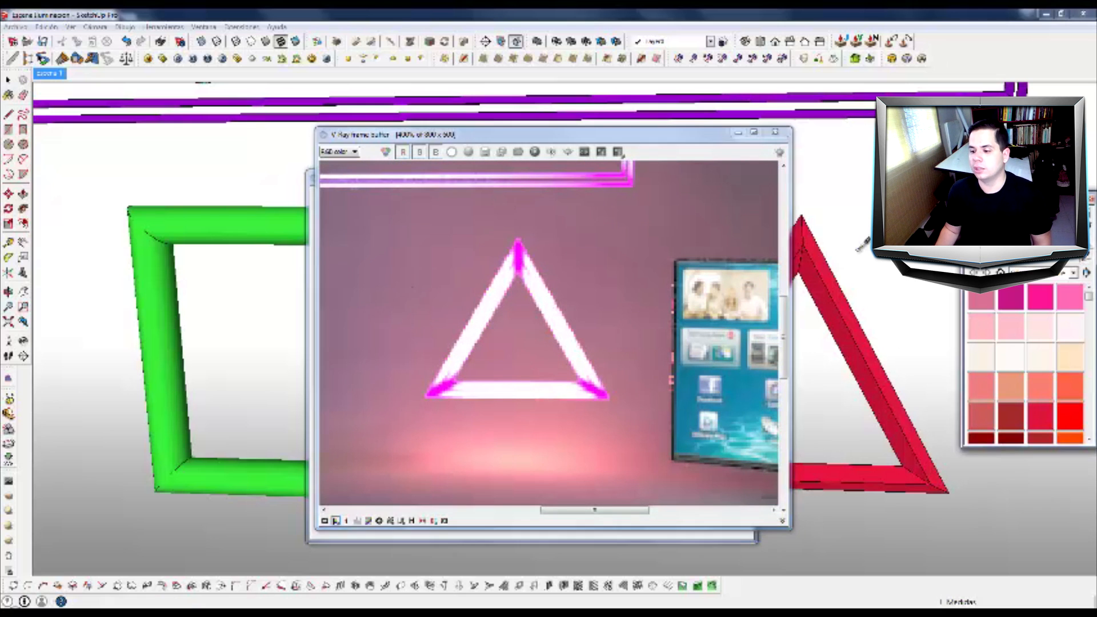
click(823, 270)
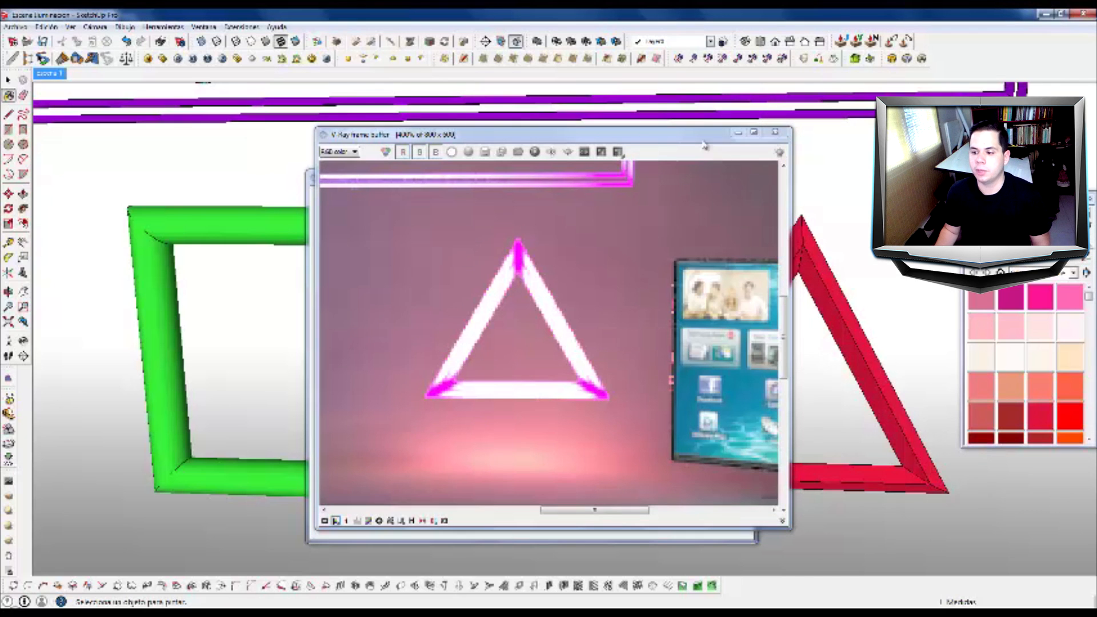
click(775, 133)
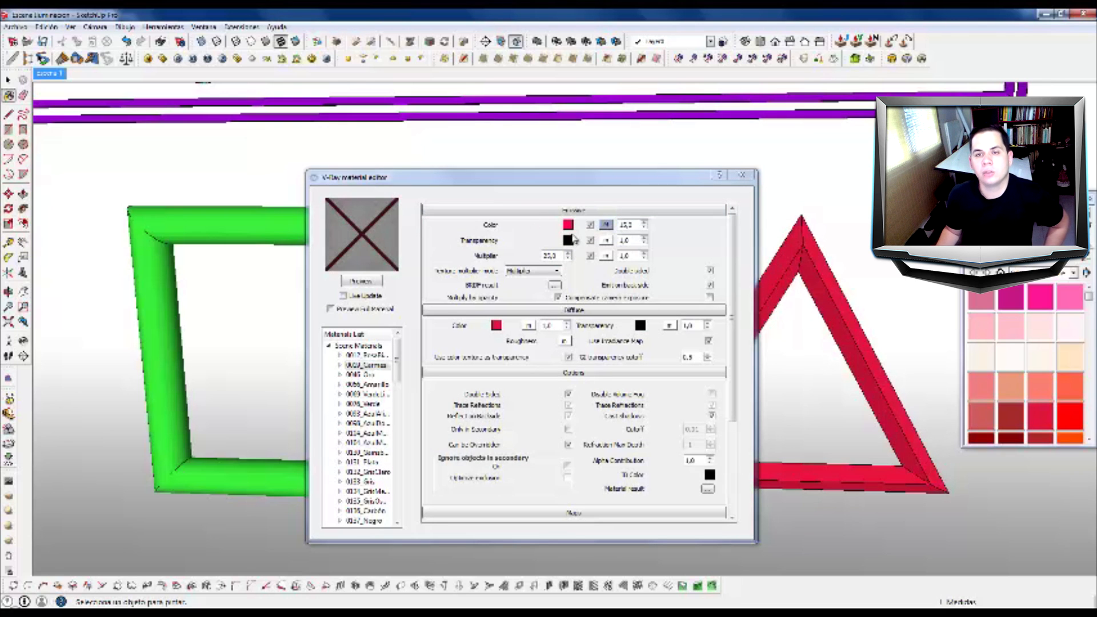
- Open the texture map of the triangle's emissive colour, check its TexBulge type and render the texture preview
click(615, 226)
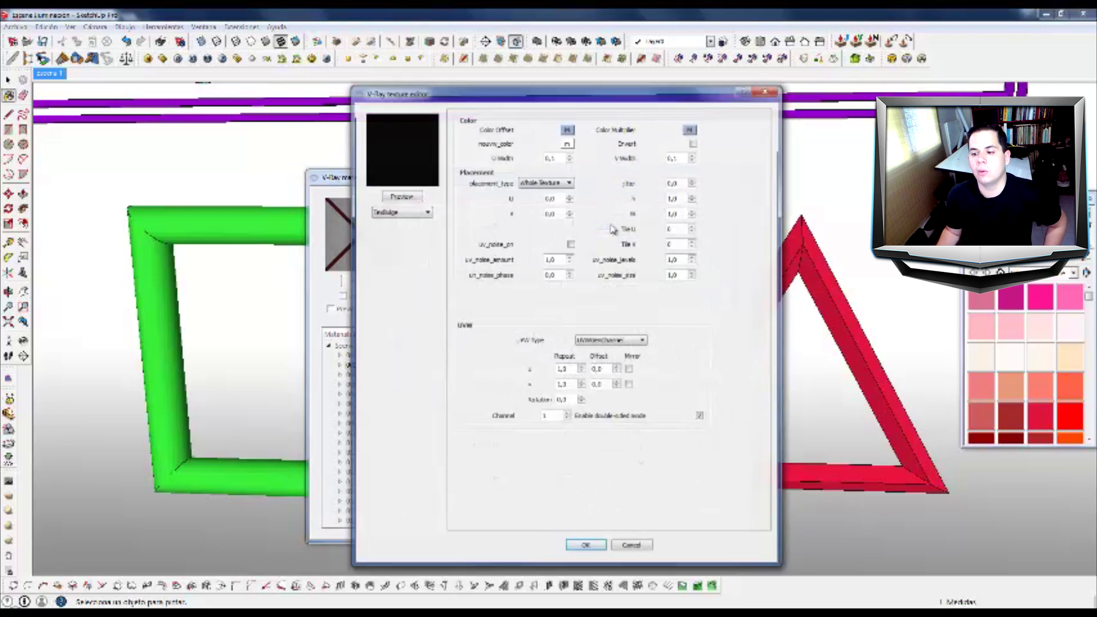
drag(664, 99, 932, 132)
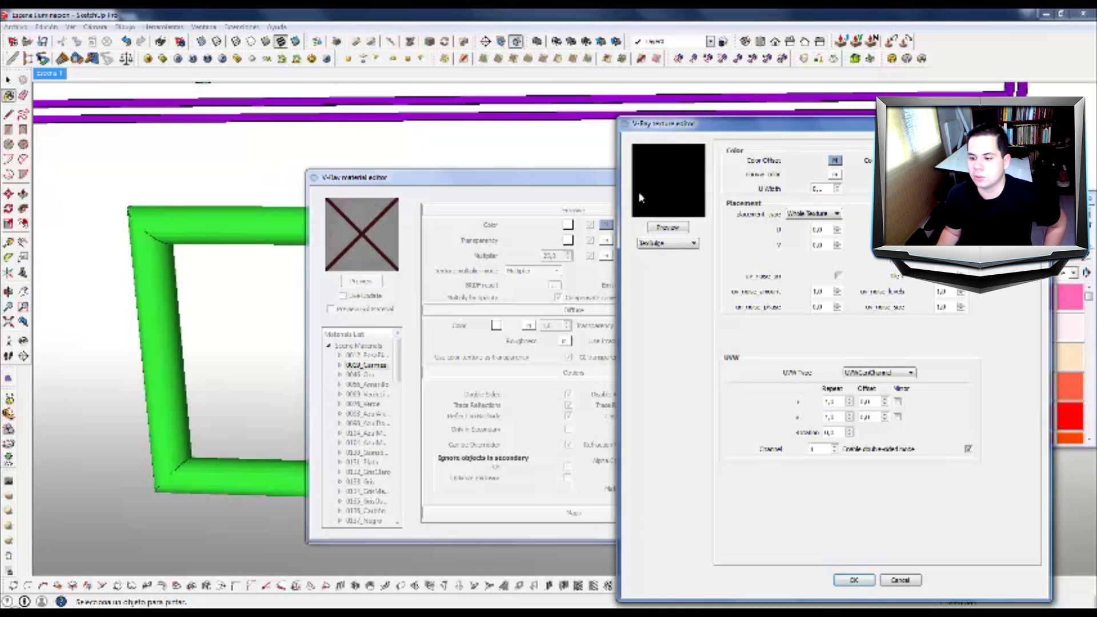
click(670, 244)
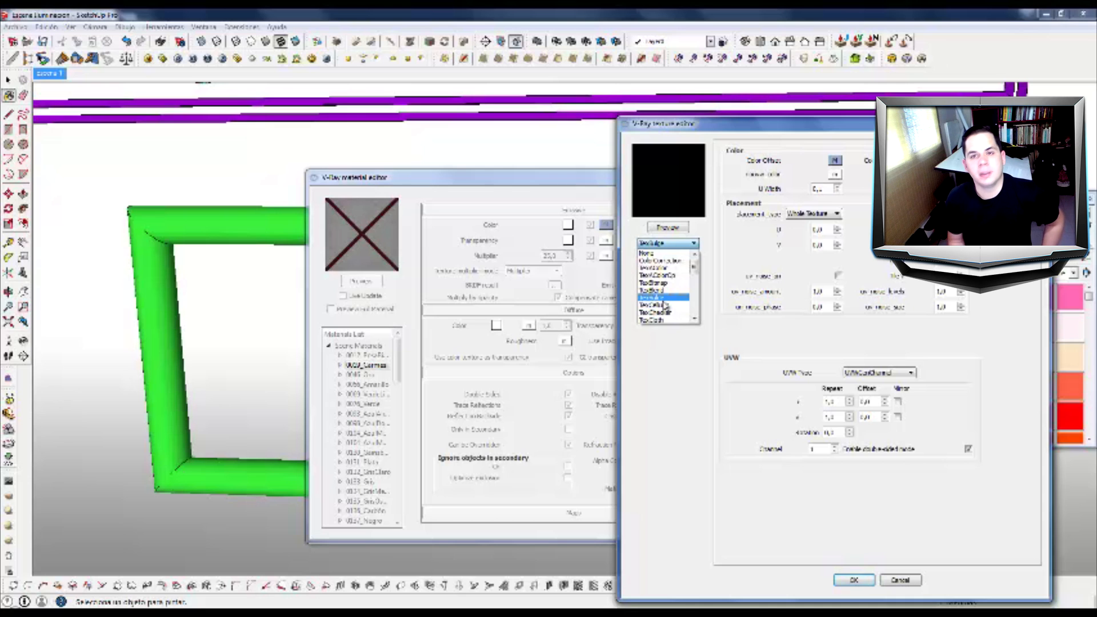
click(668, 342)
click(667, 227)
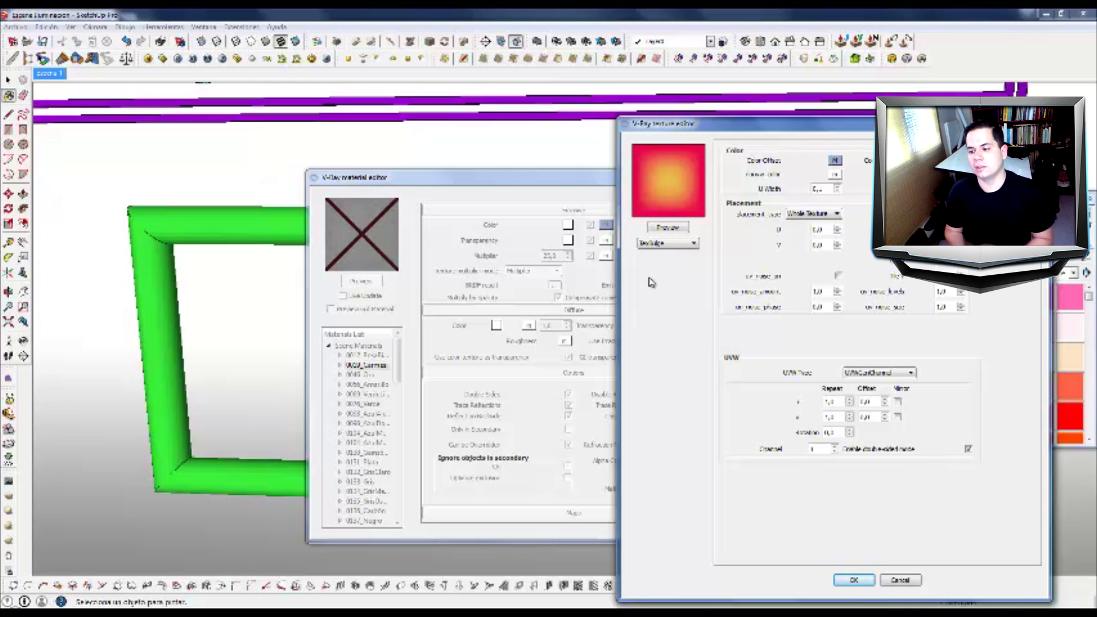
- Review the Color Offset map's TexAColor type and its crimson colour, keeping both
click(836, 161)
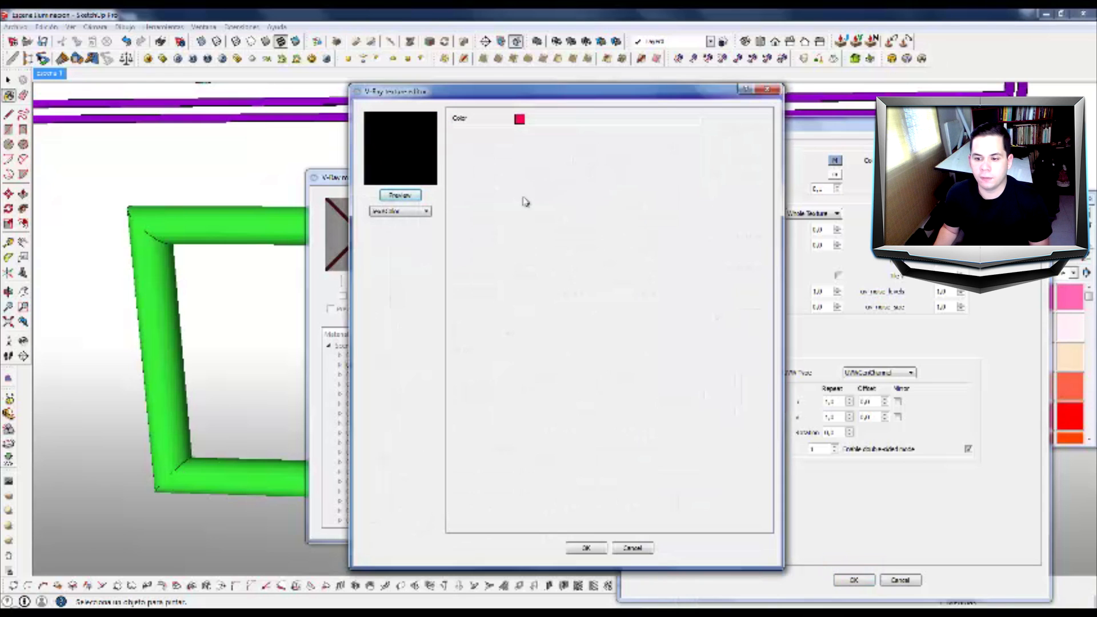
click(404, 212)
click(420, 235)
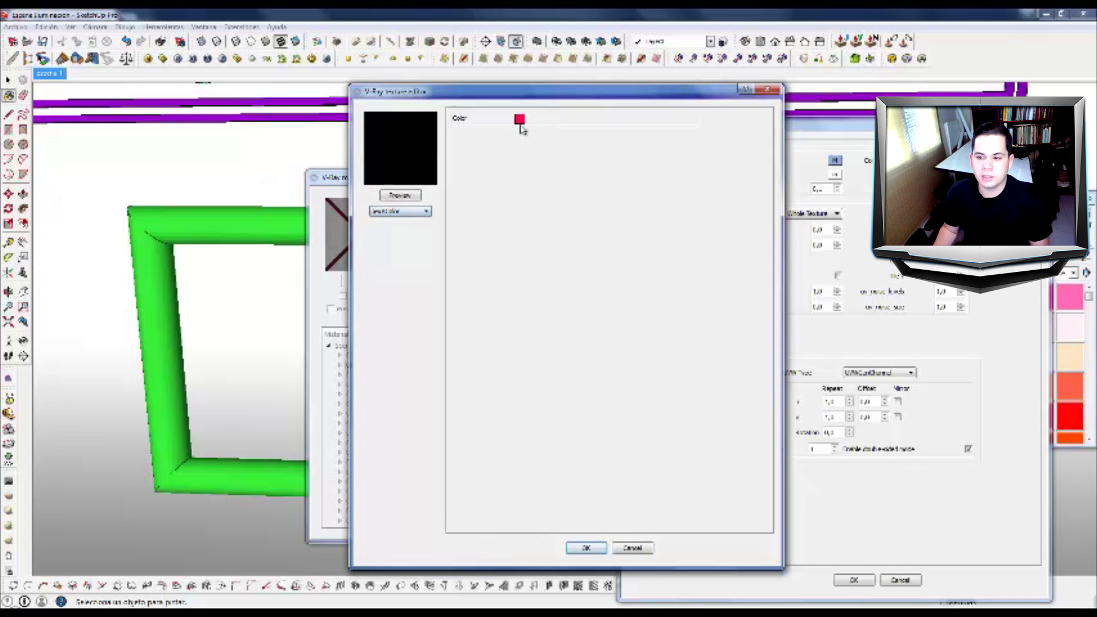
click(523, 121)
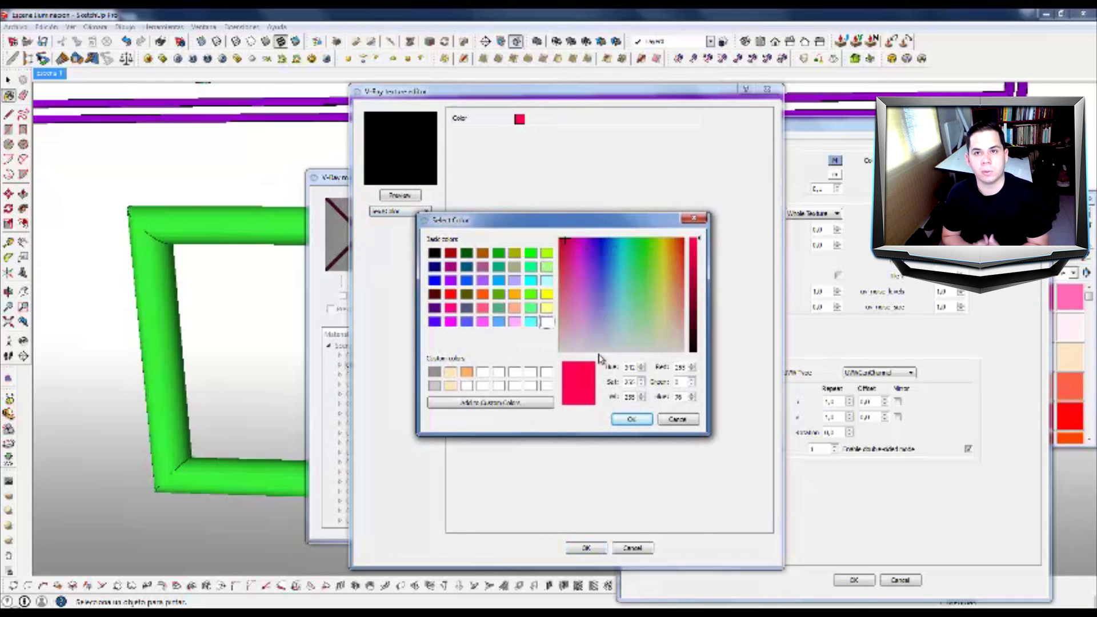
click(632, 419)
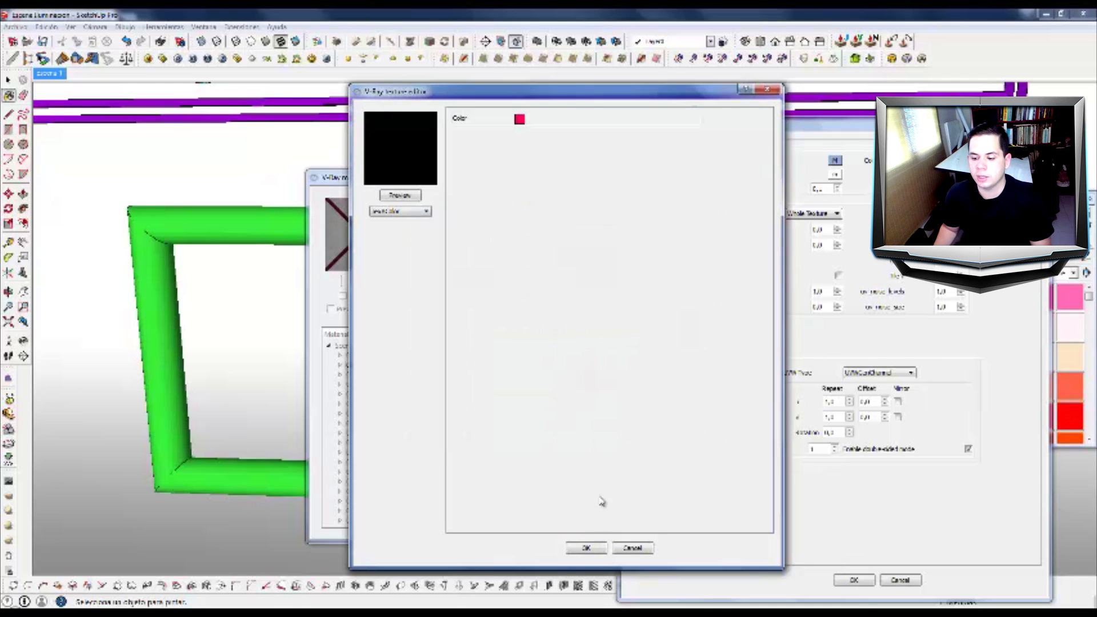
click(586, 548)
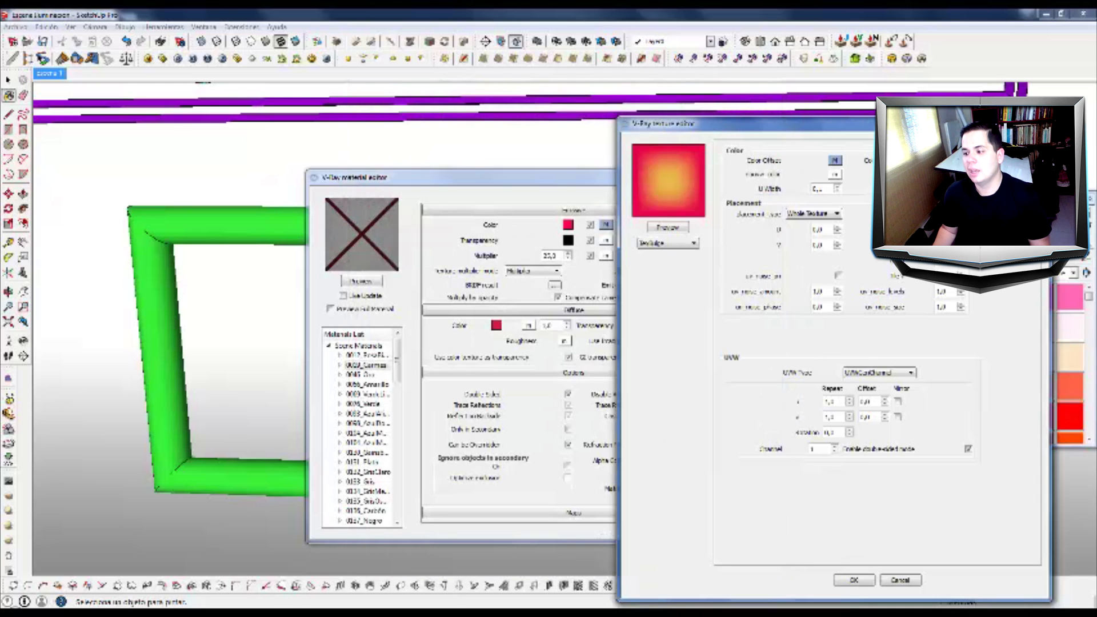
- Review the Color Multiplier map's yellow colour, accept the bulge texture and render the triangle material's preview
click(957, 161)
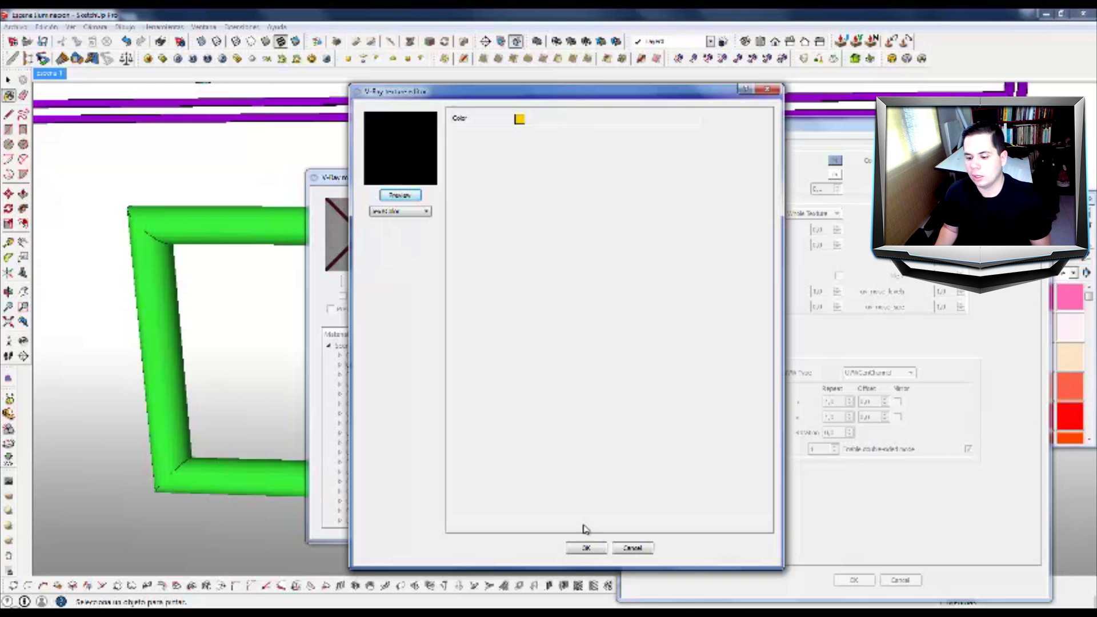
click(586, 546)
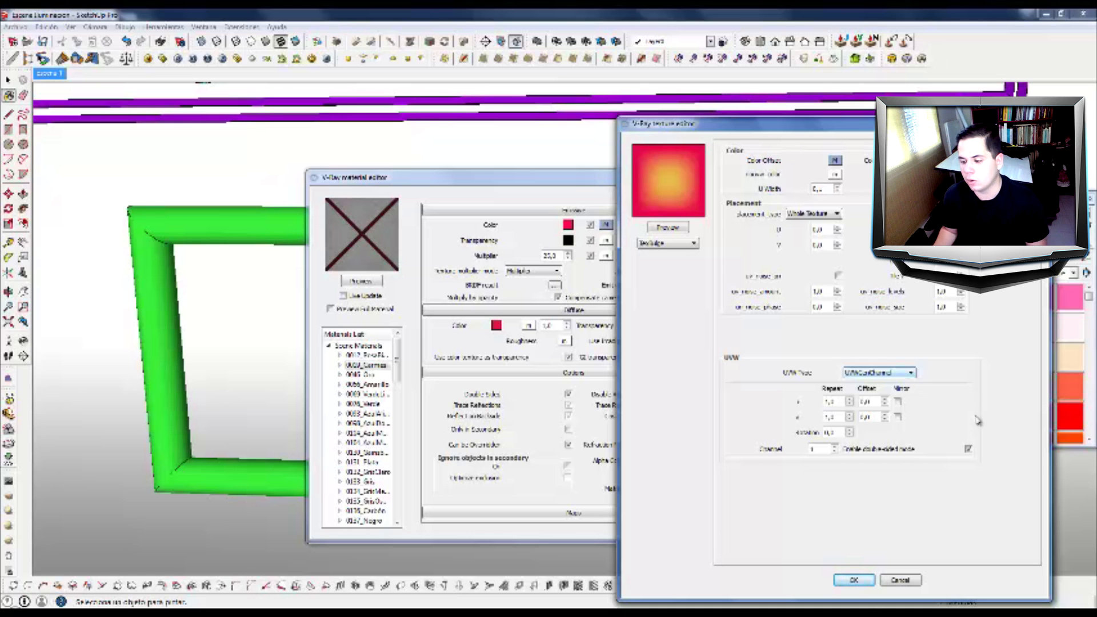
click(868, 581)
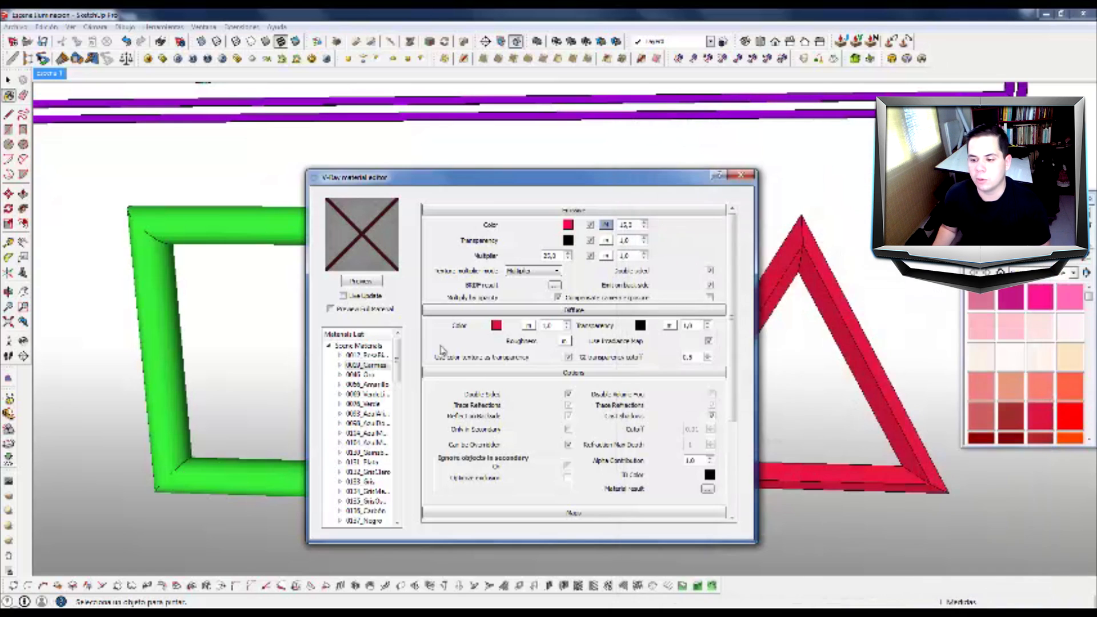
click(362, 282)
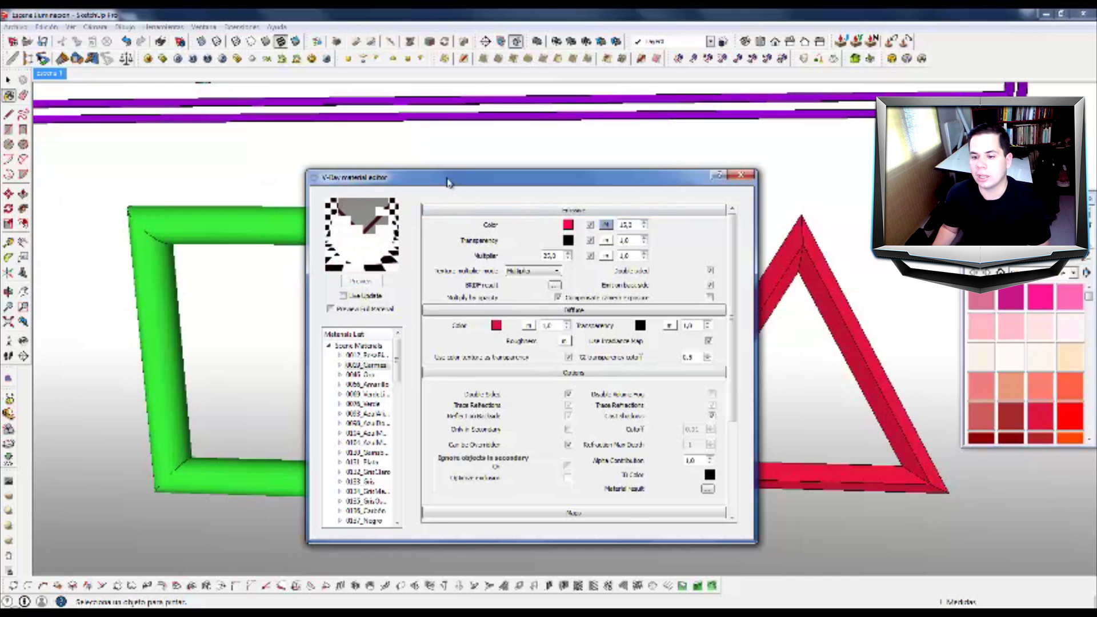
- Inspect the triangle's face orientation in monochrome display, check the material's double-sided option and close the material editor
drag(448, 179, 183, 171)
click(295, 42)
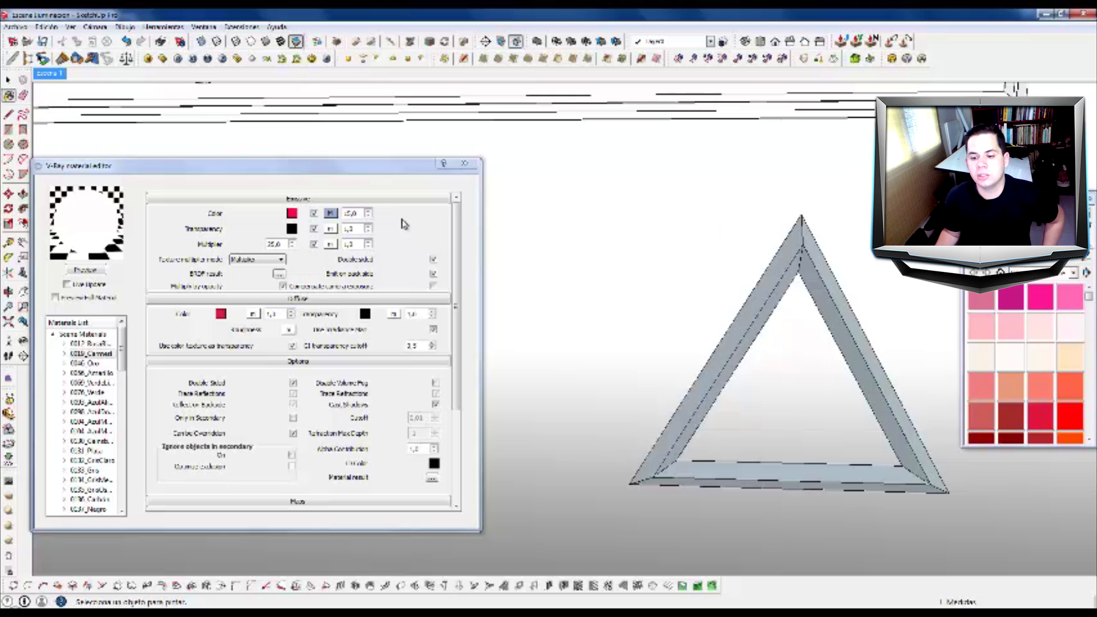
scroll(347, 231, up, 1)
scroll(357, 241, down, 1)
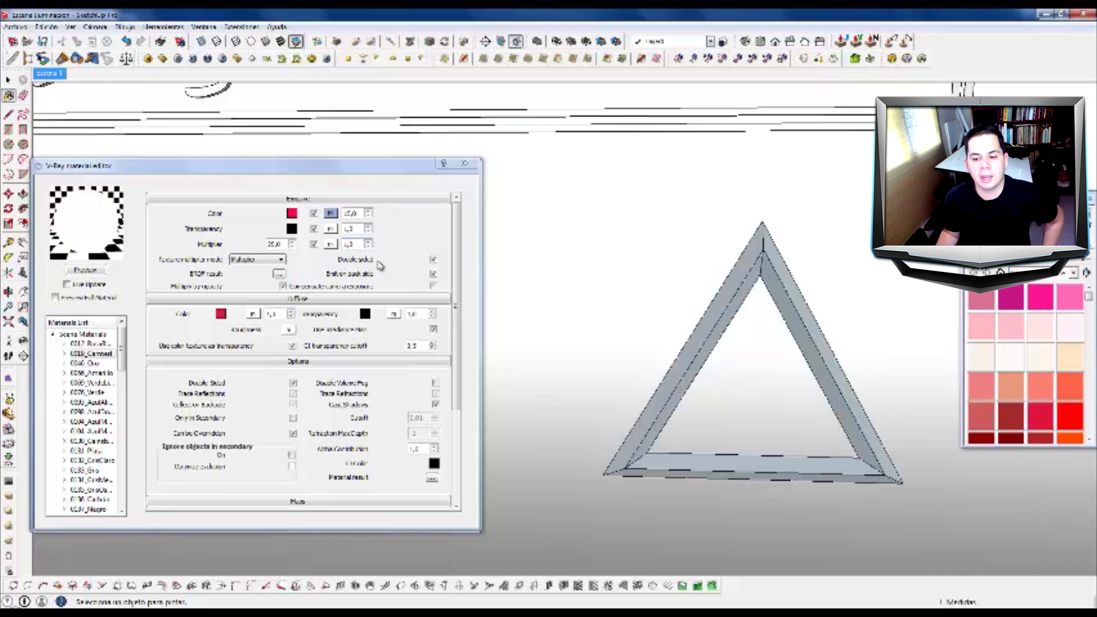
click(432, 262)
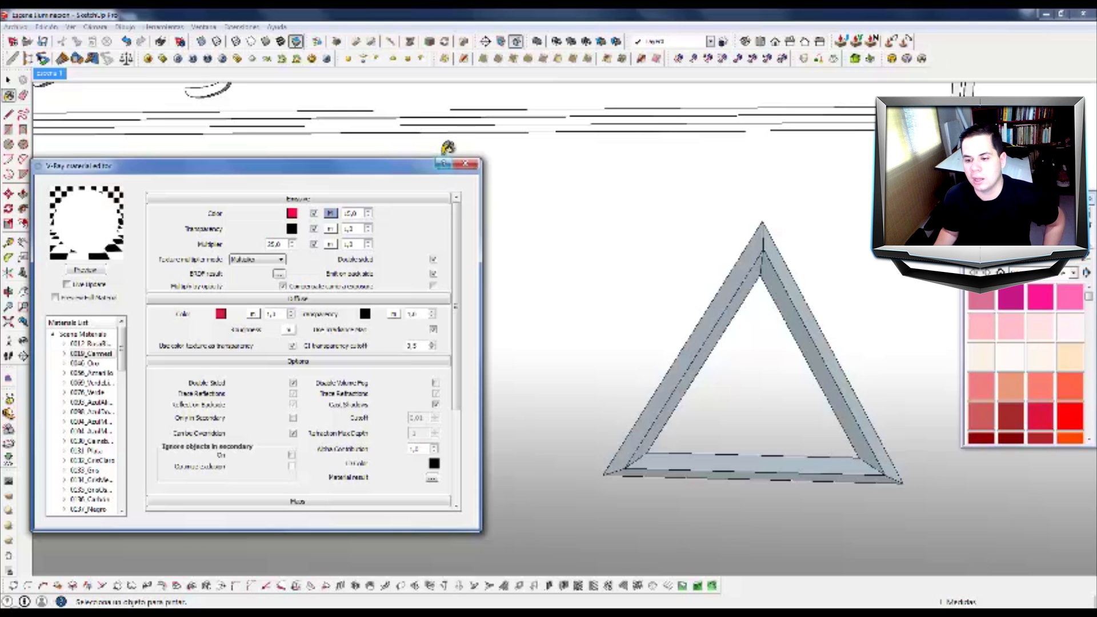
click(465, 164)
scroll(514, 238, down, 8)
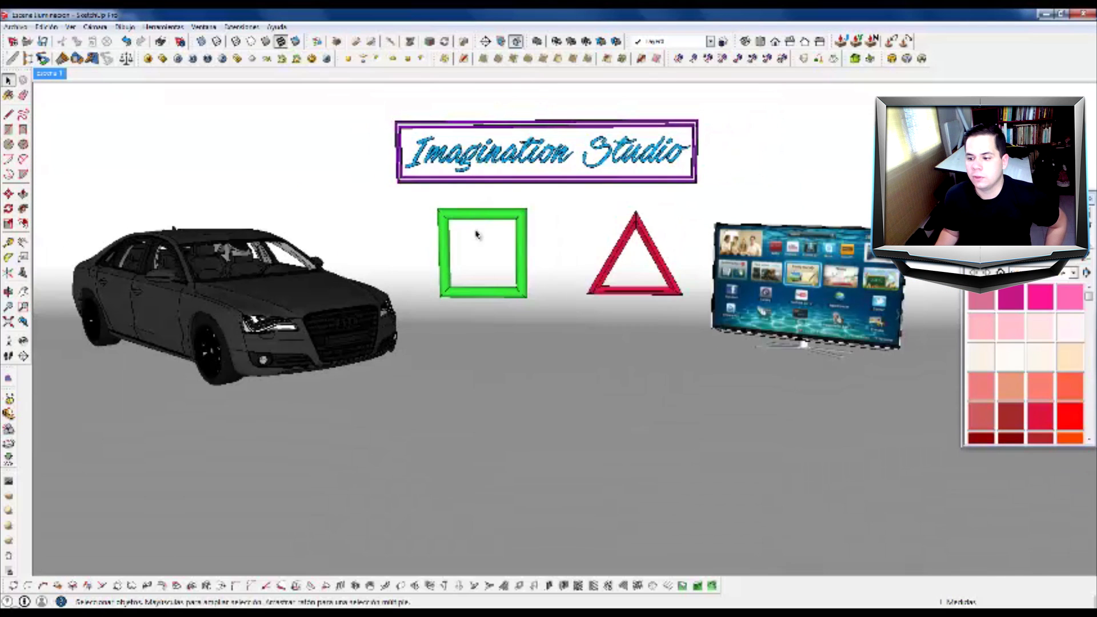
- Sample the TV screen's material, check its texture image and dimensions, and close the materials window
key(b)
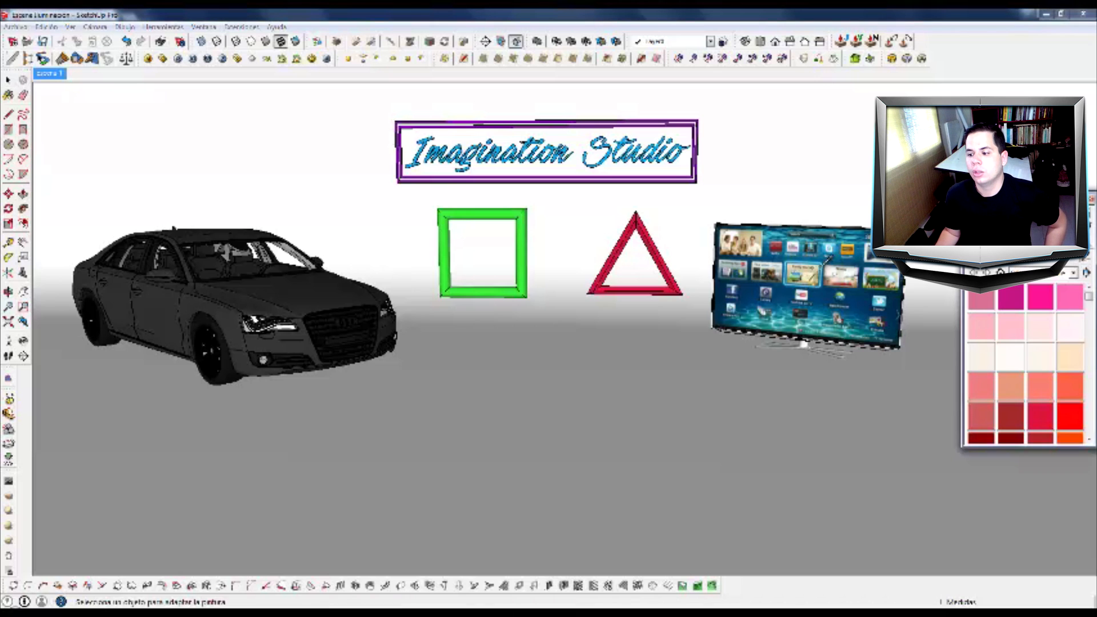
scroll(823, 261, up, 3)
click(550, 369)
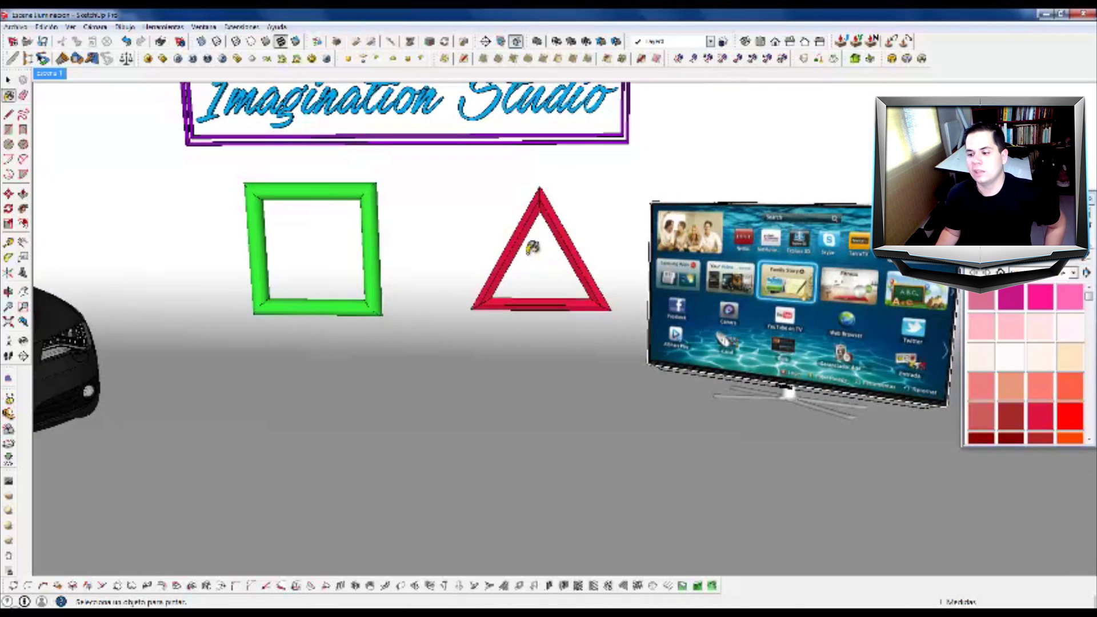
scroll(895, 258, up, 2)
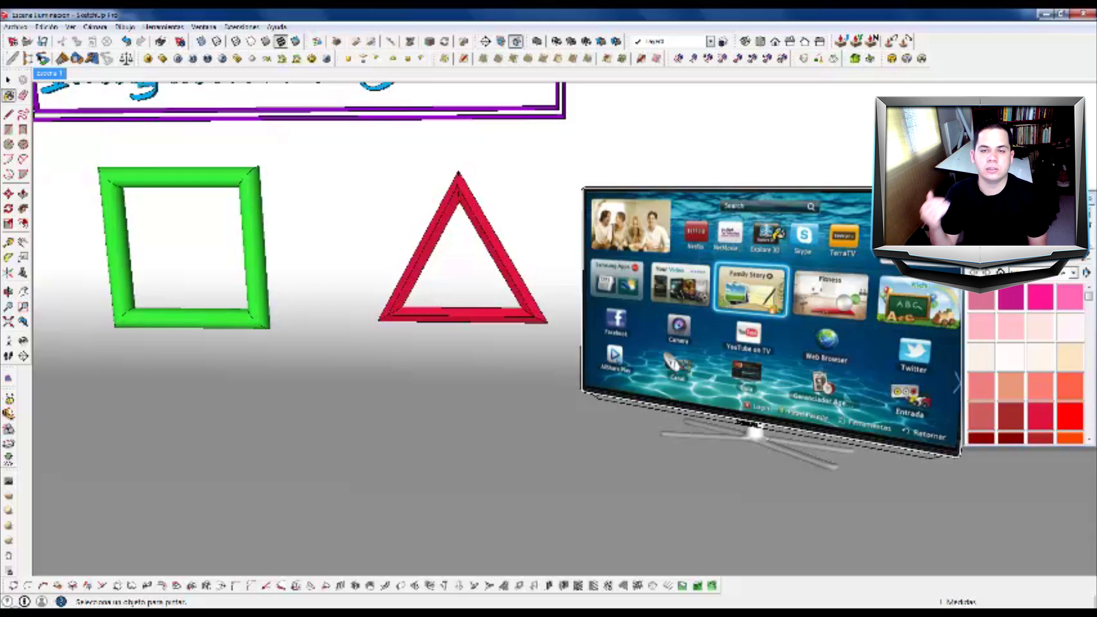
scroll(780, 234, down, 3)
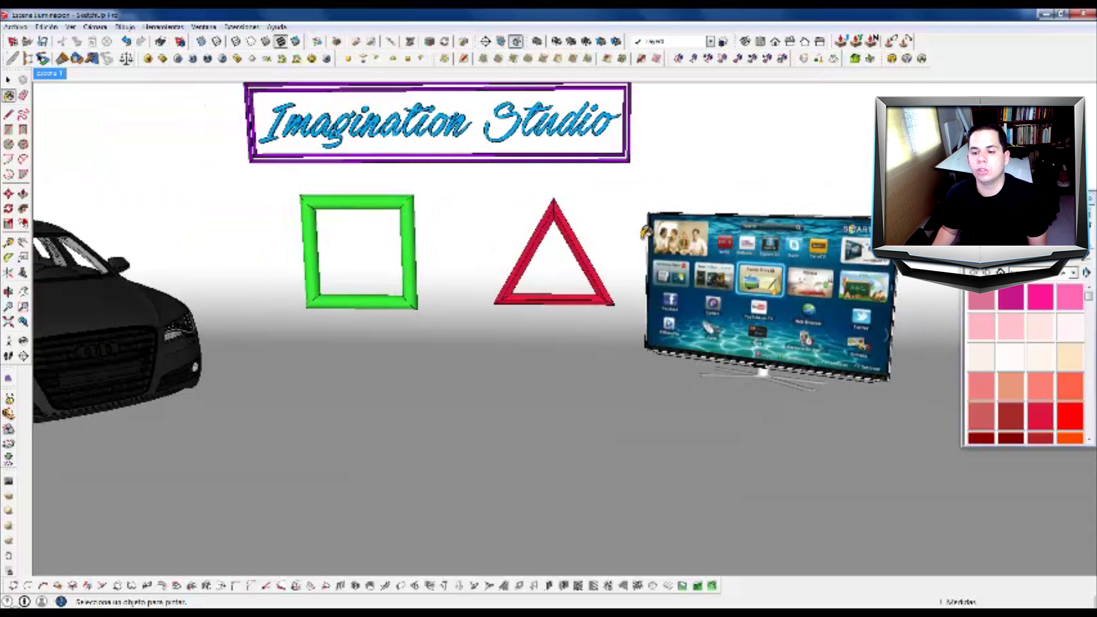
scroll(735, 272, down, 3)
scroll(620, 143, up, 2)
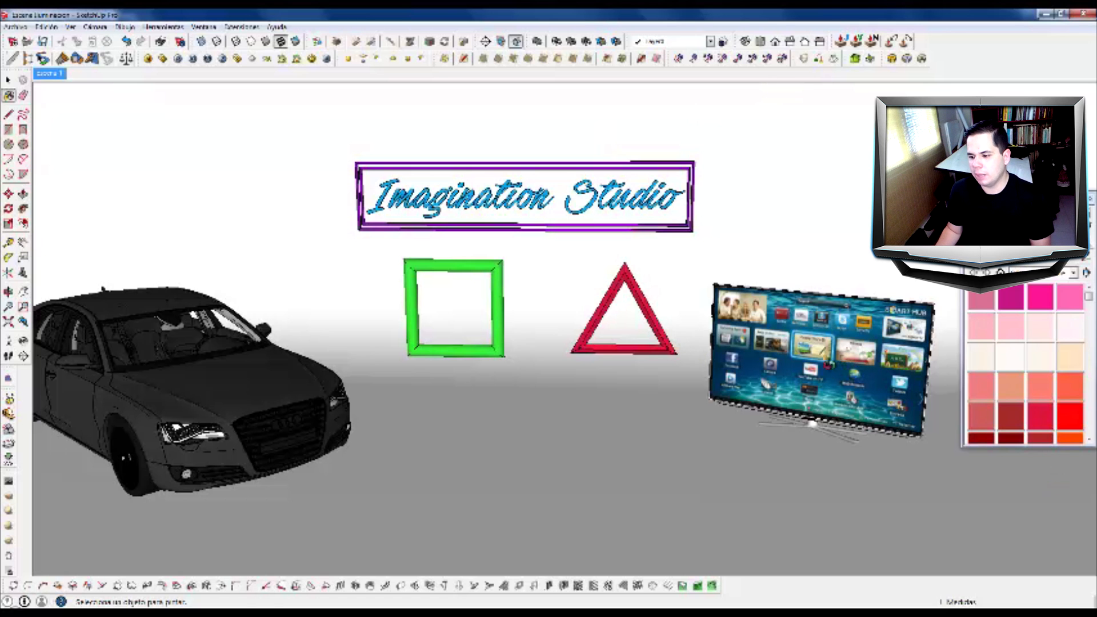
middle_drag(829, 366, 766, 391)
scroll(892, 420, up, 3)
mouse_move(635, 328)
middle_down()
mouse_move(976, 351)
mouse_move(971, 374)
middle_up()
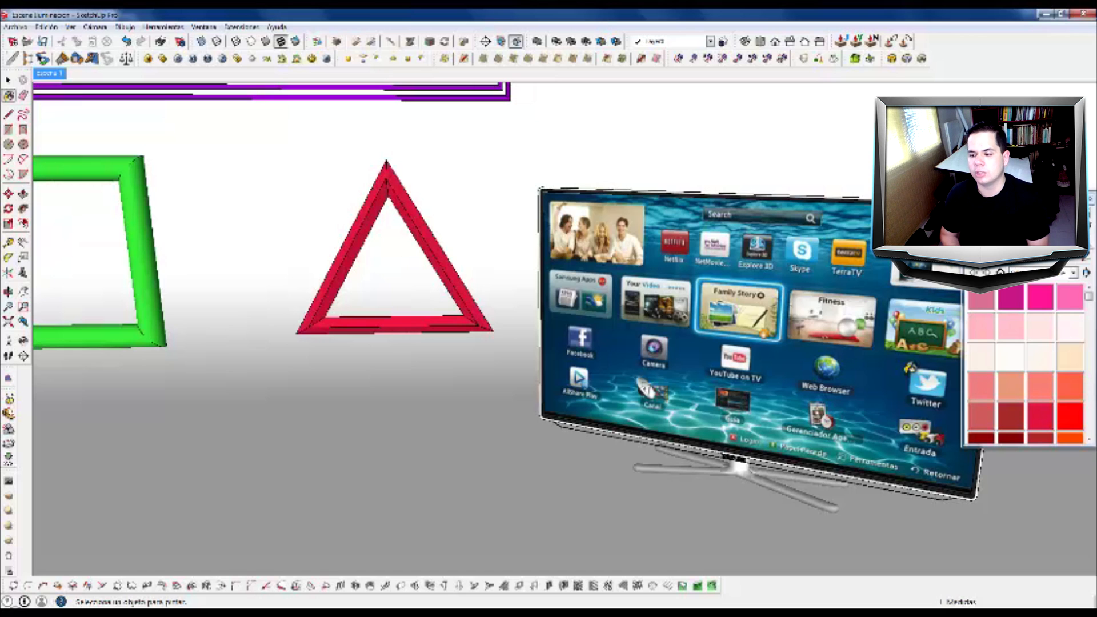
click(1020, 257)
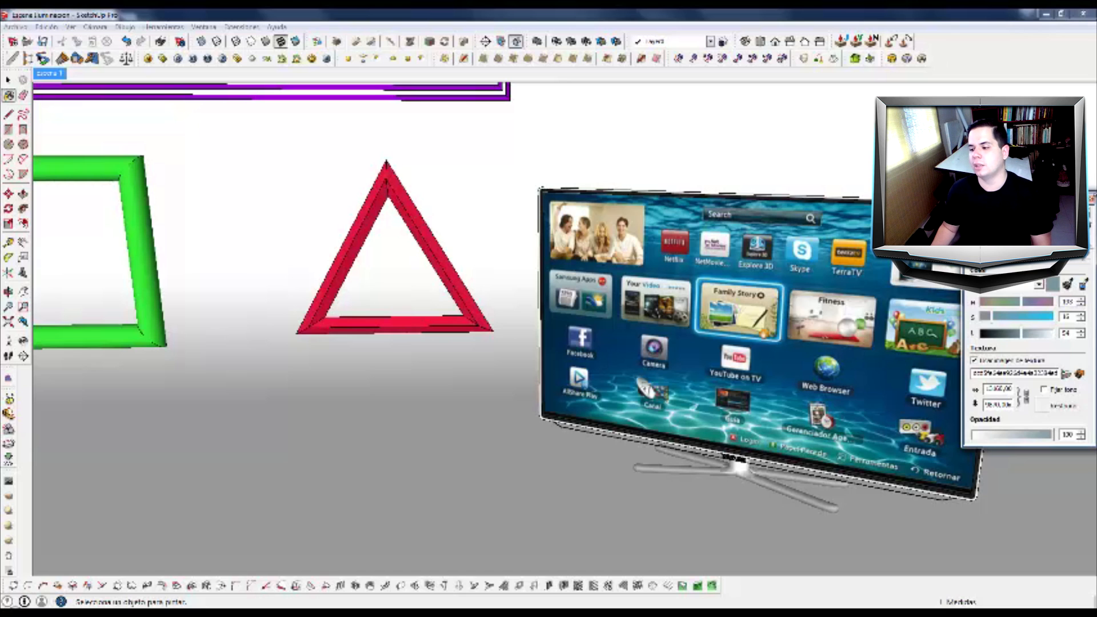
click(1093, 189)
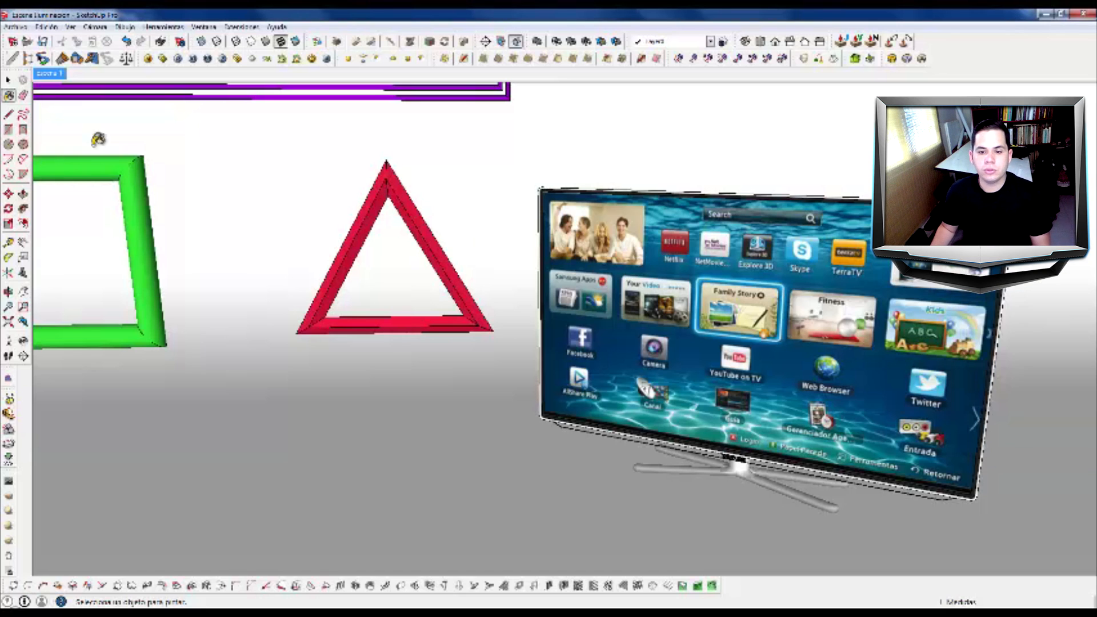
- Review the TV screen material's emissive colour map in the V-Ray material editor, checking its TexBitmap type and source image, and accept it
click(148, 58)
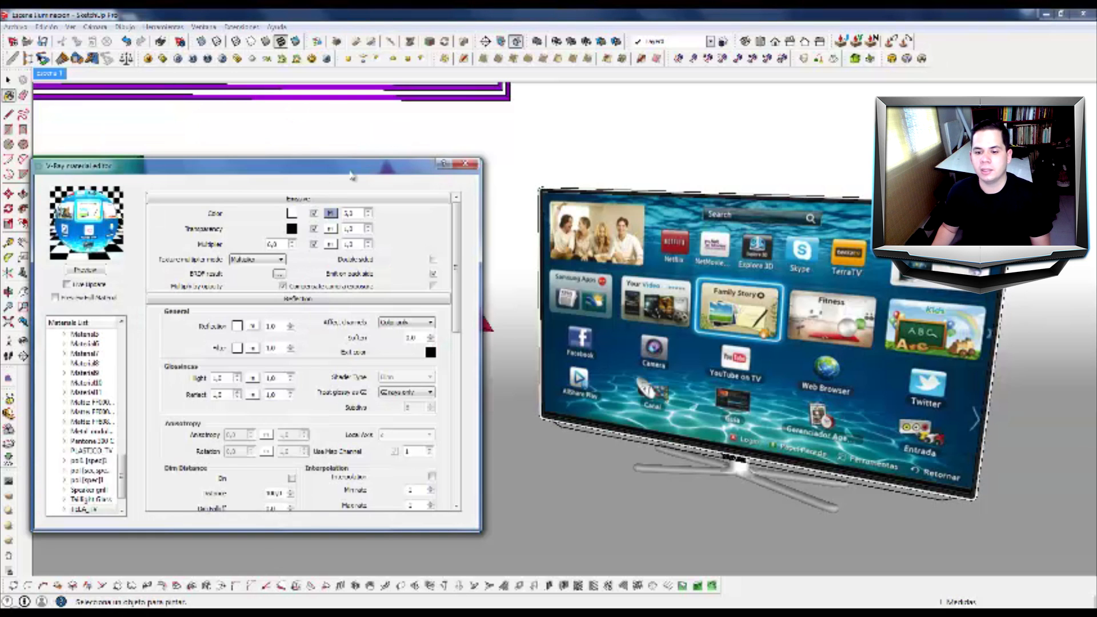
drag(351, 170, 465, 156)
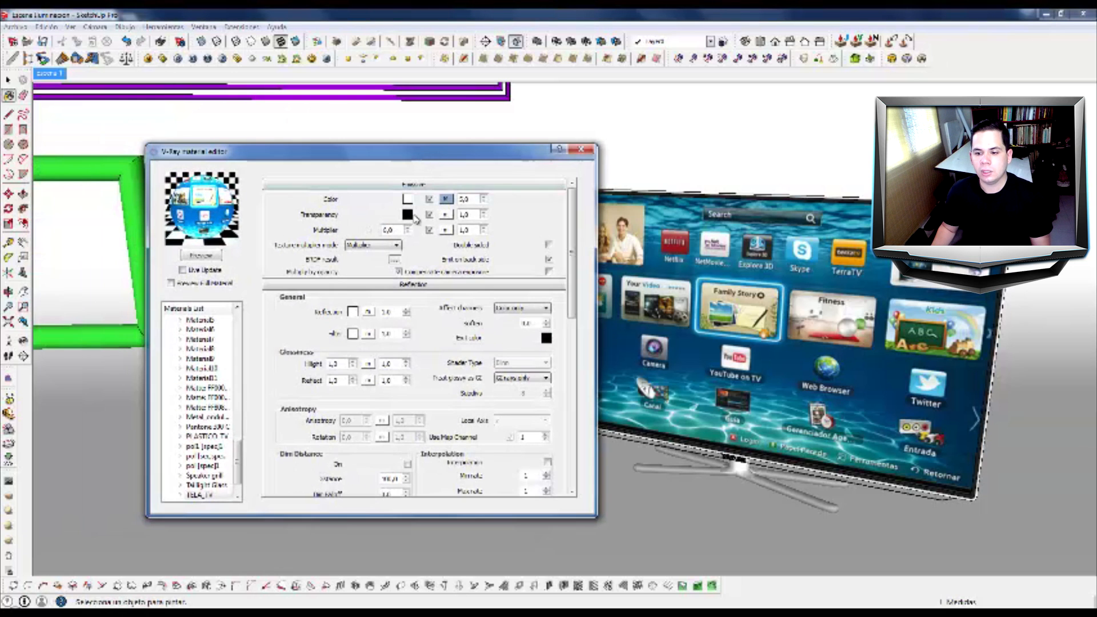
click(447, 200)
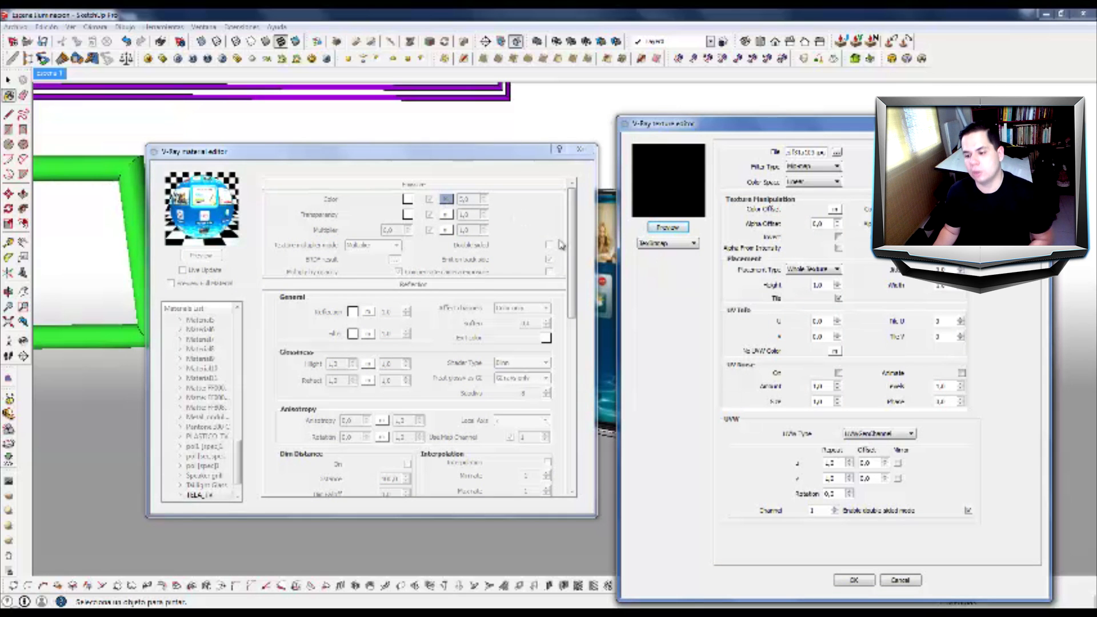
click(652, 243)
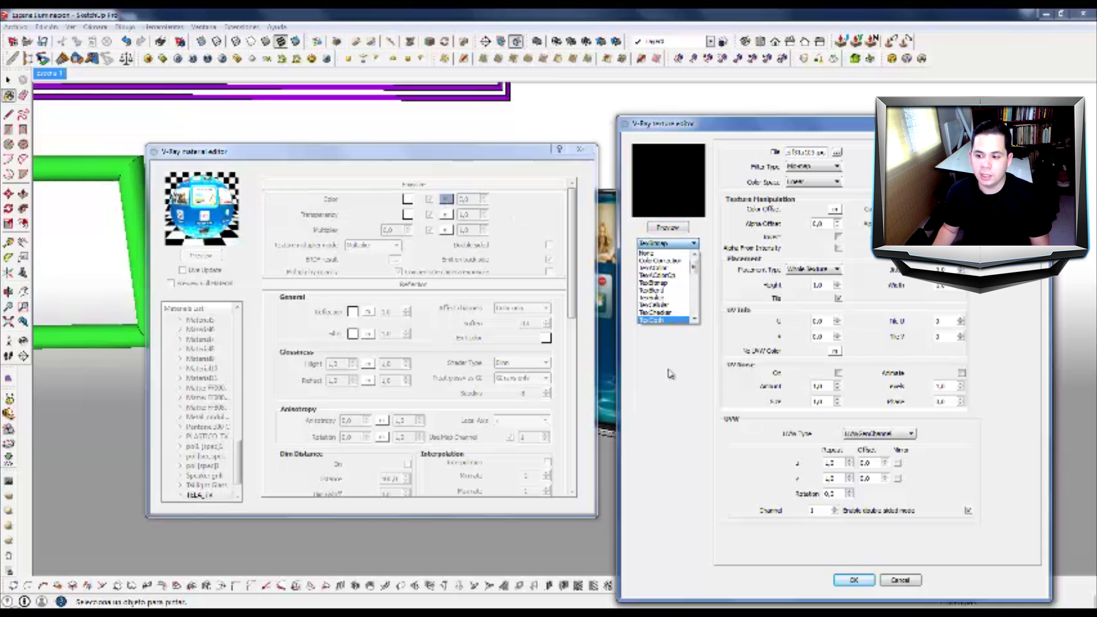
click(670, 398)
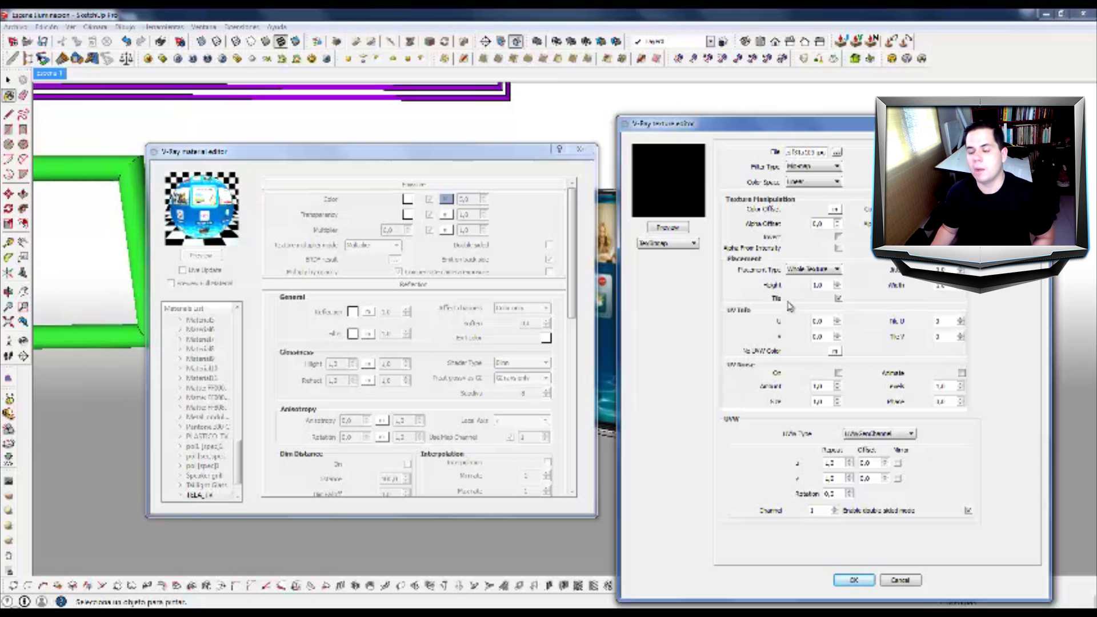
click(837, 153)
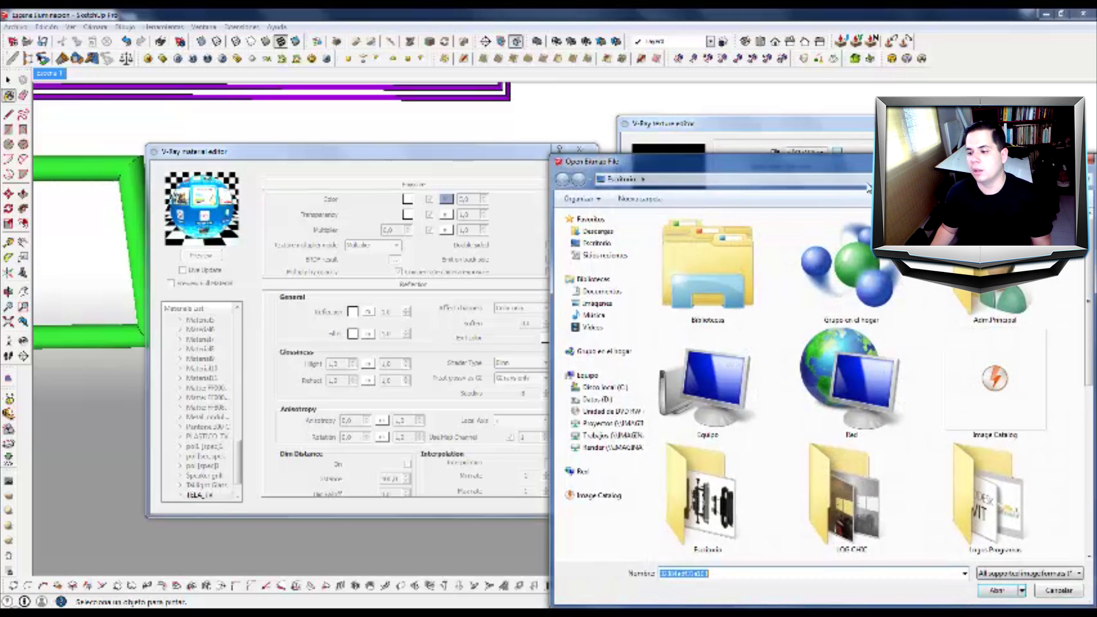
click(1080, 159)
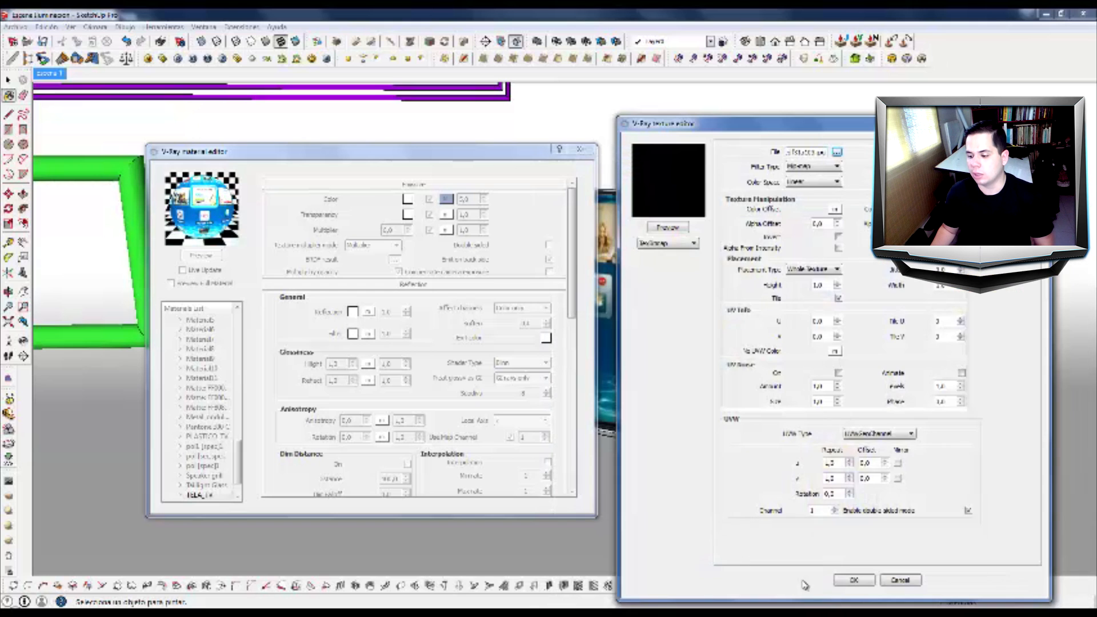
click(854, 581)
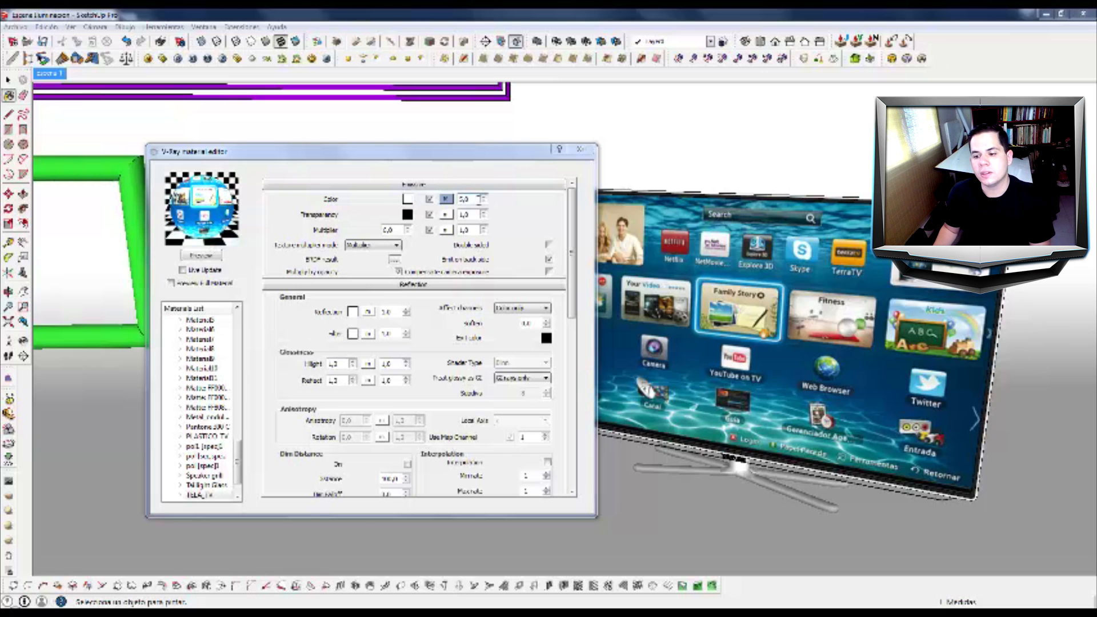
- Check the TV screen's emissive colour map strength and Multiplier values, keeping both, and close the material editor
double_click(479, 199)
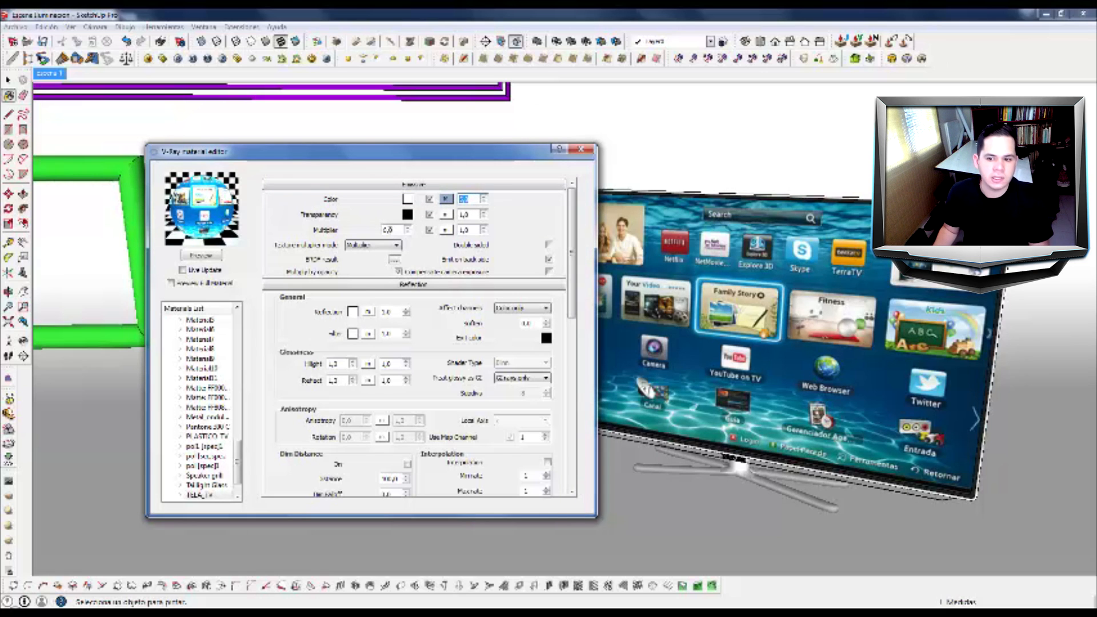
double_click(390, 230)
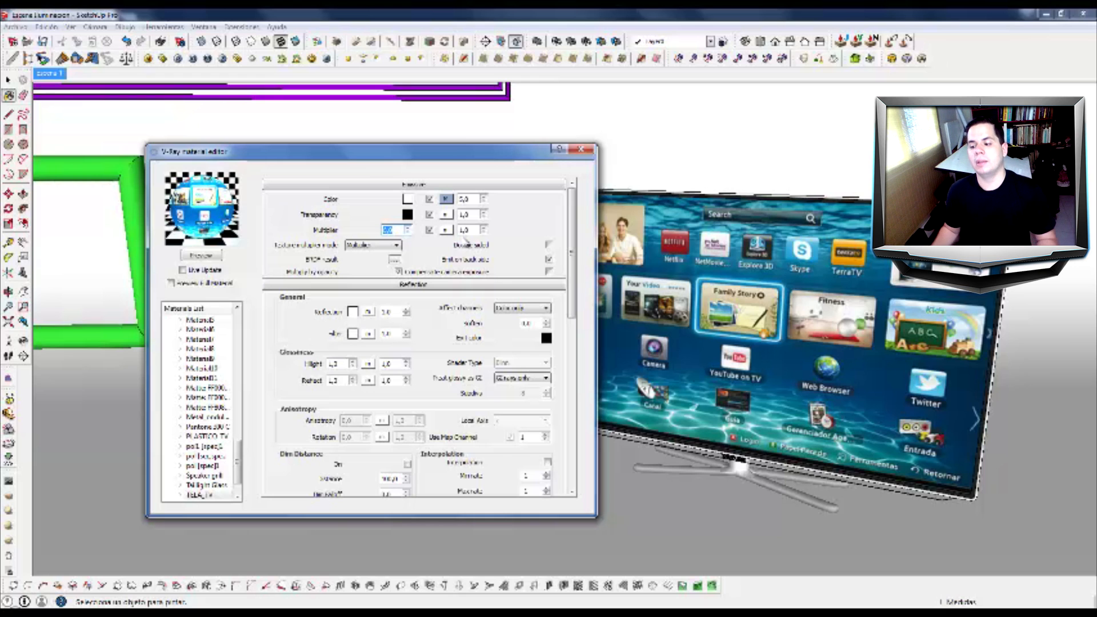
click(581, 150)
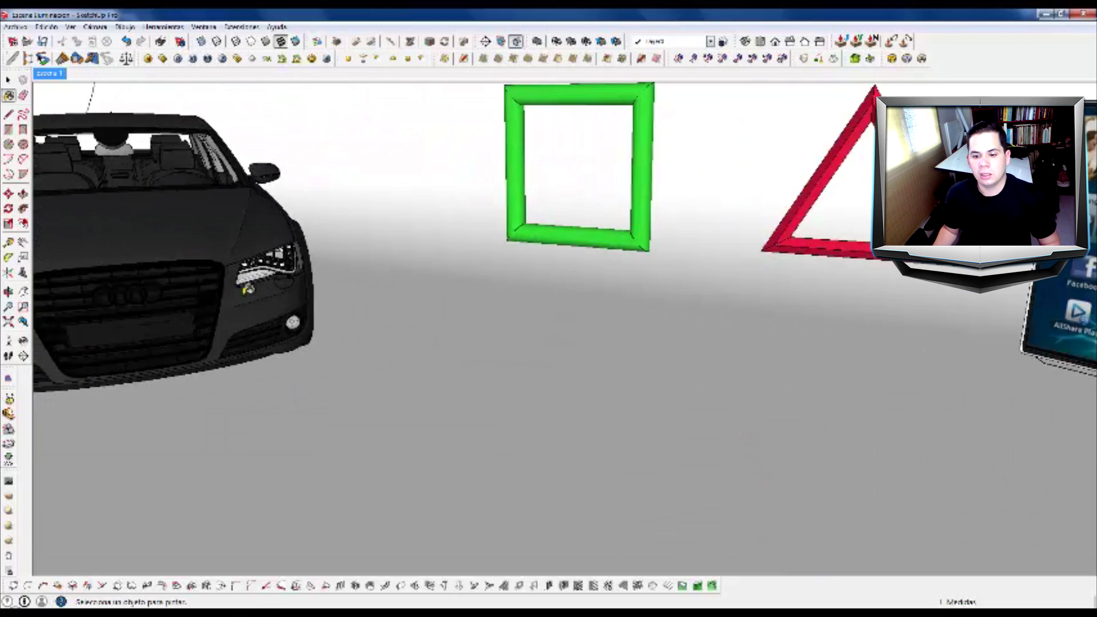
- Examine the car's front headlight up close, including its LED elements and the surrounding light strip
scroll(364, 296, down, 6)
scroll(336, 254, up, 6)
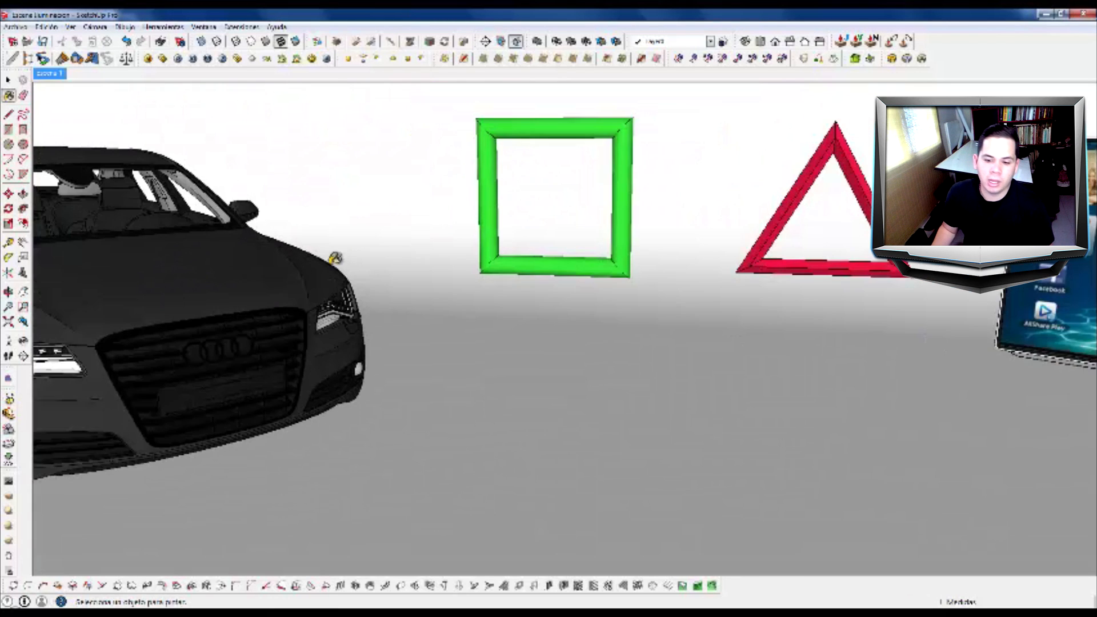
scroll(434, 318, down, 4)
scroll(266, 323, up, 6)
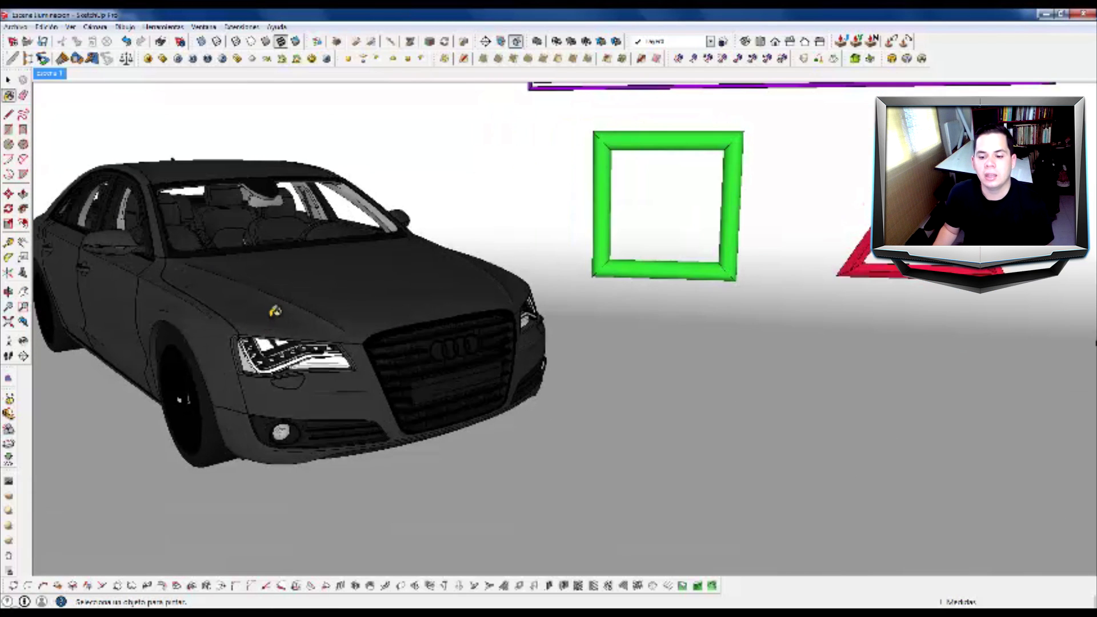
scroll(293, 330, up, 4)
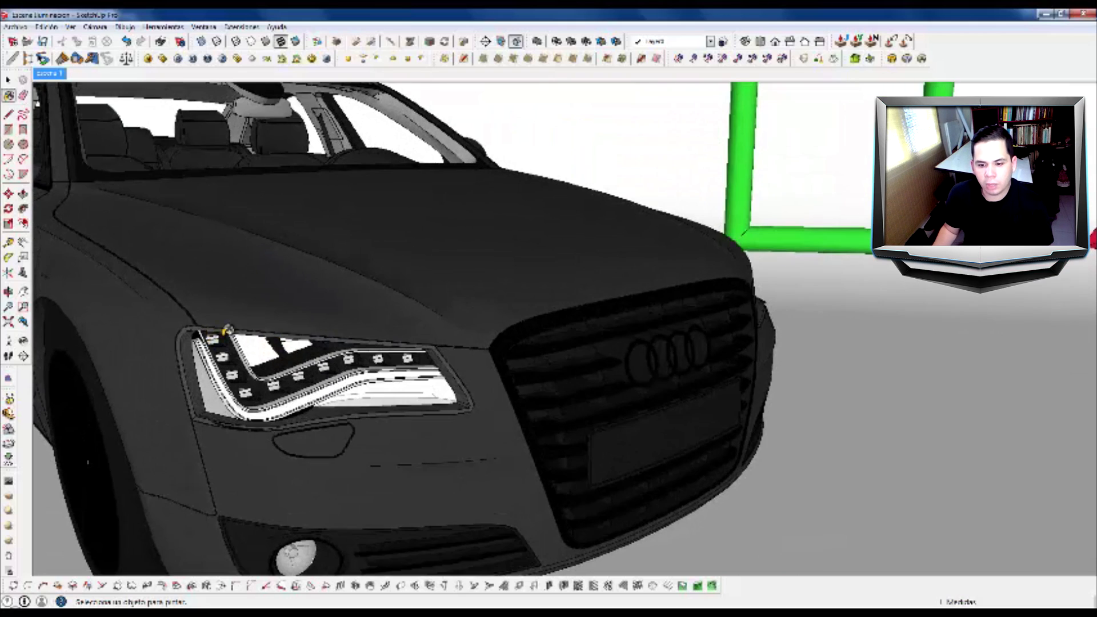
scroll(228, 333, up, 3)
mouse_move(223, 364)
middle_down()
mouse_move(101, 304)
mouse_move(33, 294)
middle_up()
scroll(391, 399, up, 3)
mouse_move(372, 400)
middle_down()
mouse_move(420, 383)
mouse_move(543, 387)
middle_up()
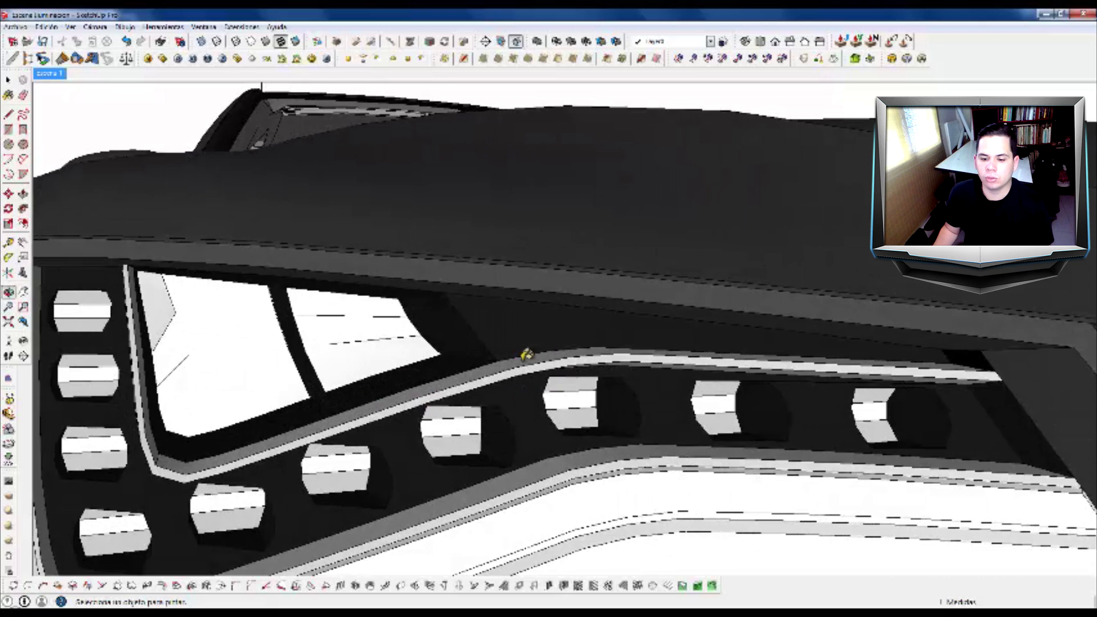
scroll(525, 355, down, 2)
scroll(242, 354, down, 2)
scroll(271, 362, down, 2)
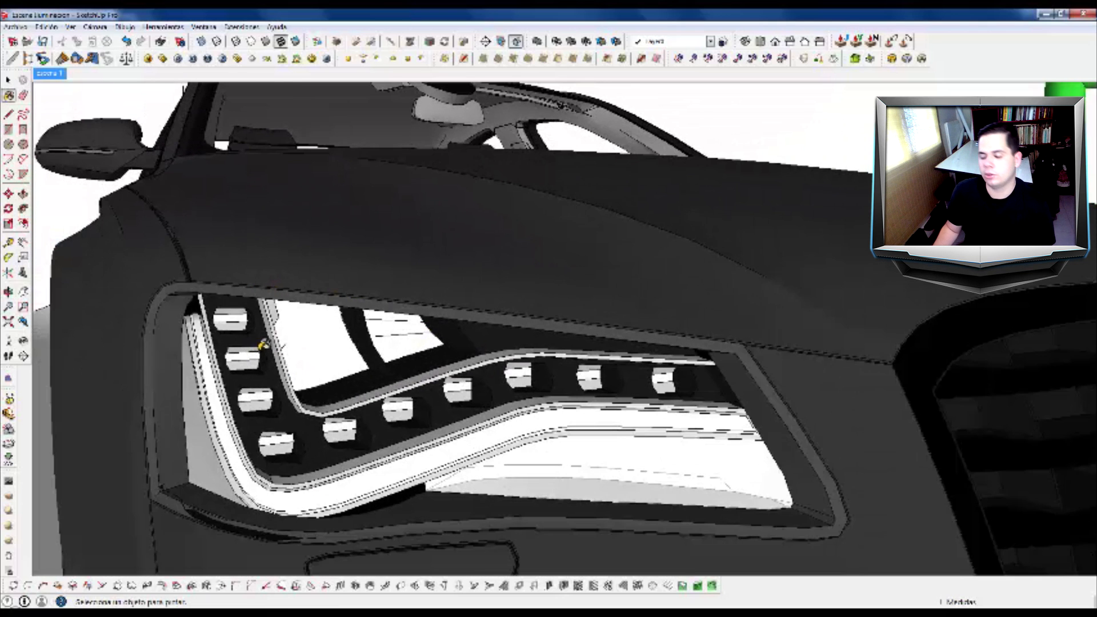
scroll(277, 359, up, 2)
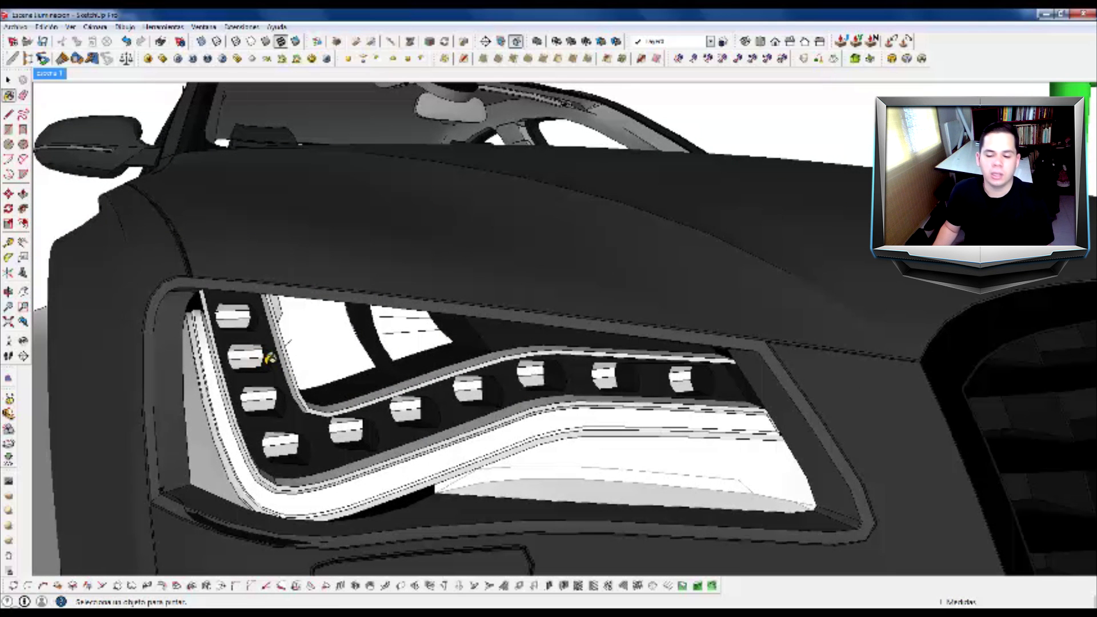
scroll(313, 453, up, 6)
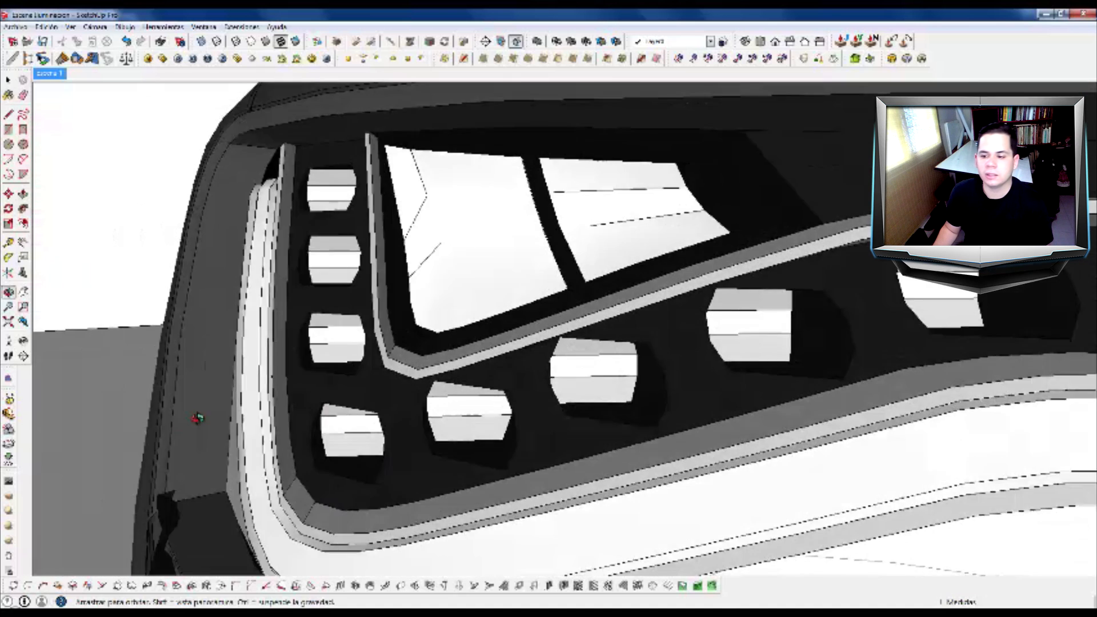
- Sample the material of the headlight's LED area and open the V-Ray material editor for it
mouse_move(702, 400)
middle_down()
mouse_move(414, 409)
mouse_move(357, 397)
middle_up()
mouse_move(779, 377)
shift+middle_down()
mouse_move(637, 343)
mouse_move(701, 372)
shift+middle_up()
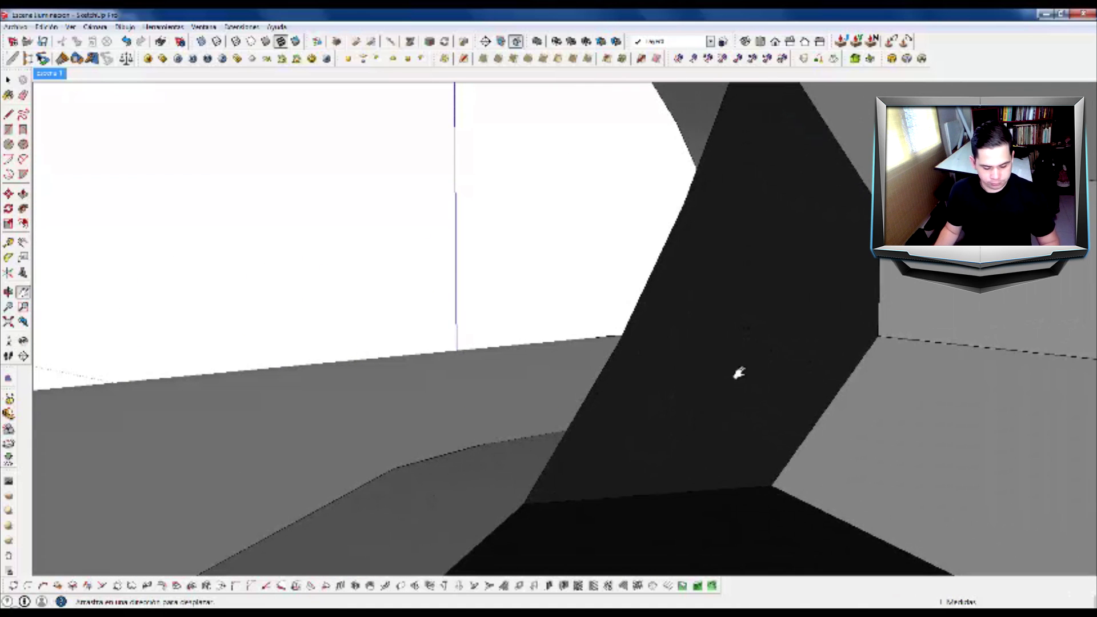
key(b)
click(978, 271)
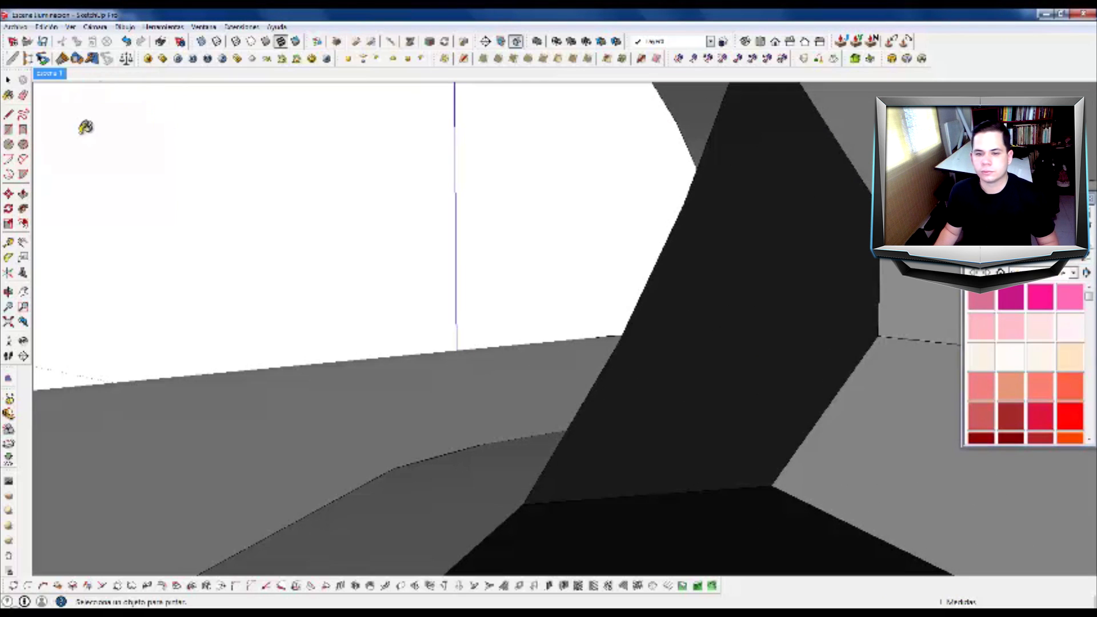
click(148, 58)
- Review the headlight material's emissive settings alongside the car's headlights and close the material editor
middle_drag(716, 251, 850, 311)
scroll(761, 234, down, 3)
middle_drag(761, 236, 723, 196)
key(space)
scroll(710, 228, down, 4)
scroll(691, 239, down, 4)
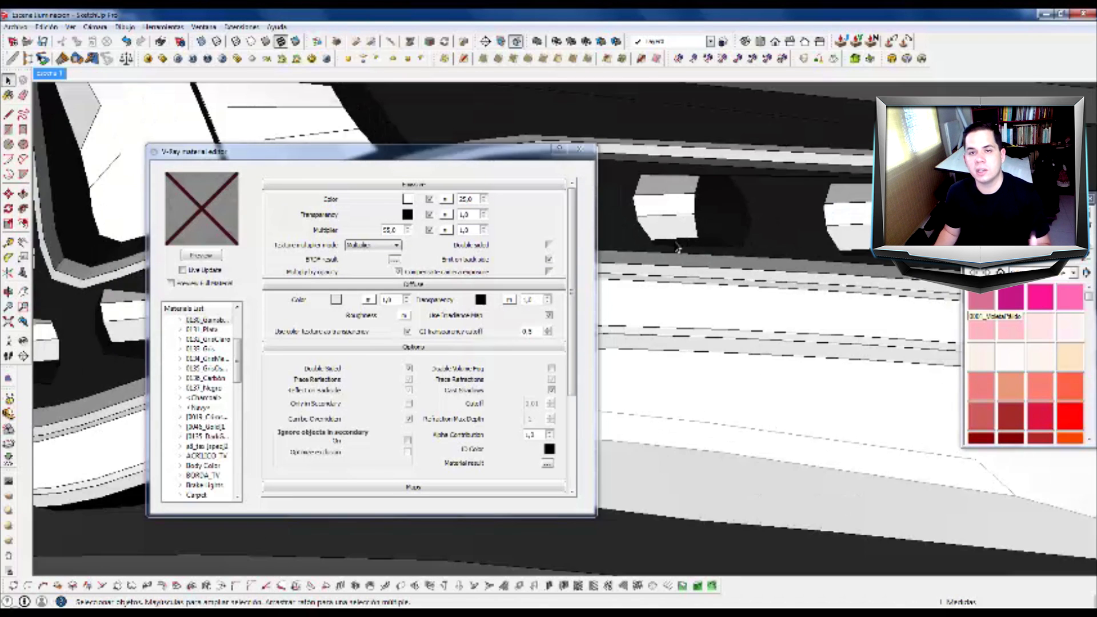
scroll(813, 286, down, 6)
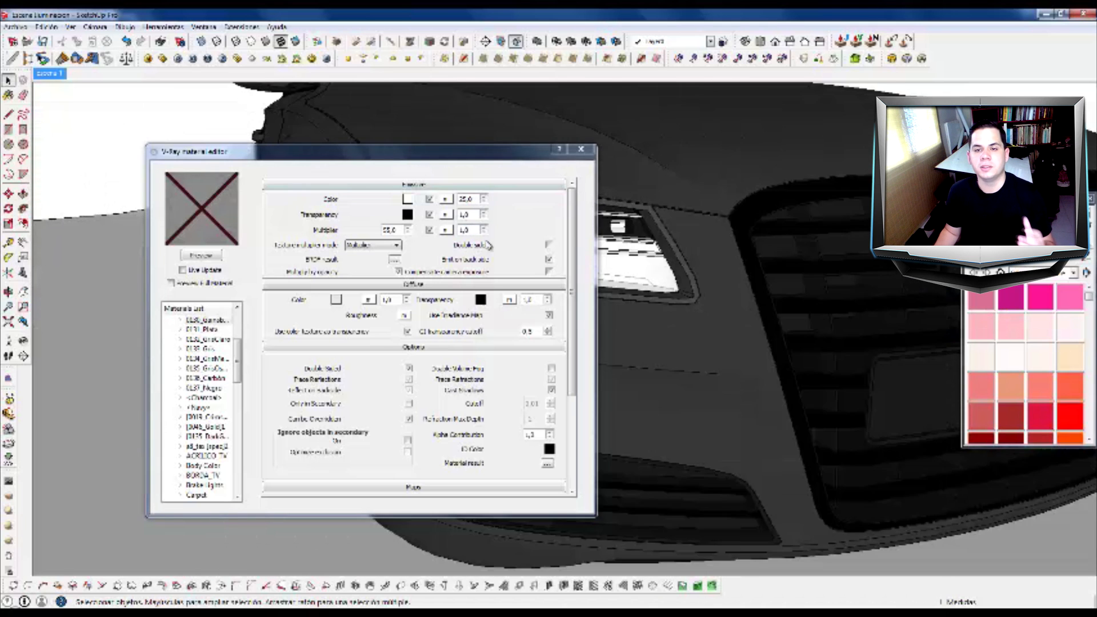
scroll(635, 280, down, 5)
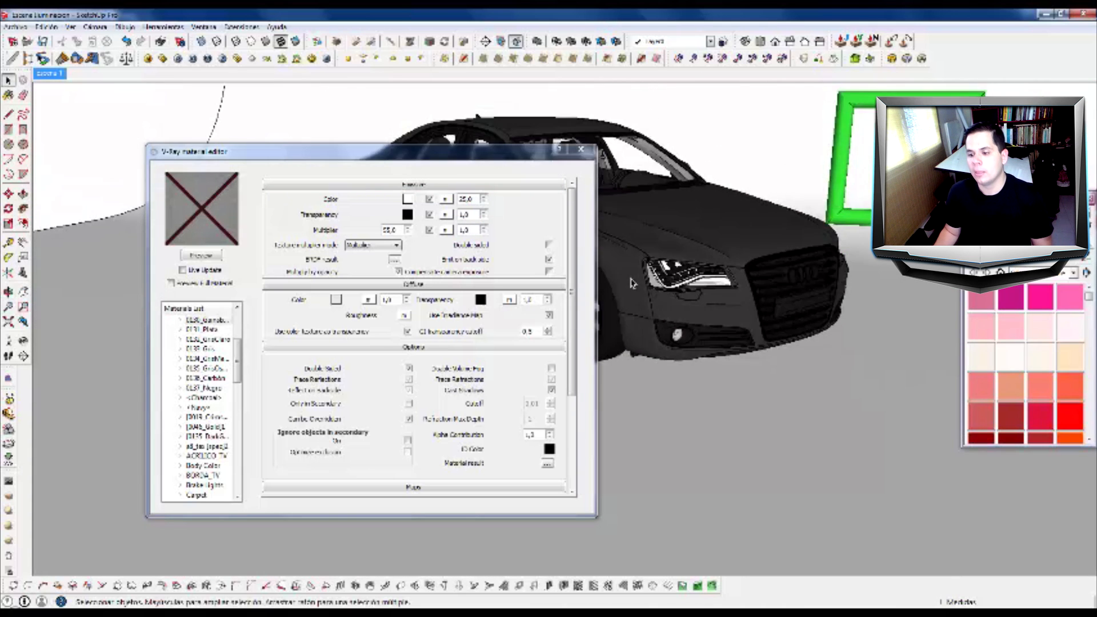
scroll(798, 223, up, 4)
scroll(592, 180, down, 4)
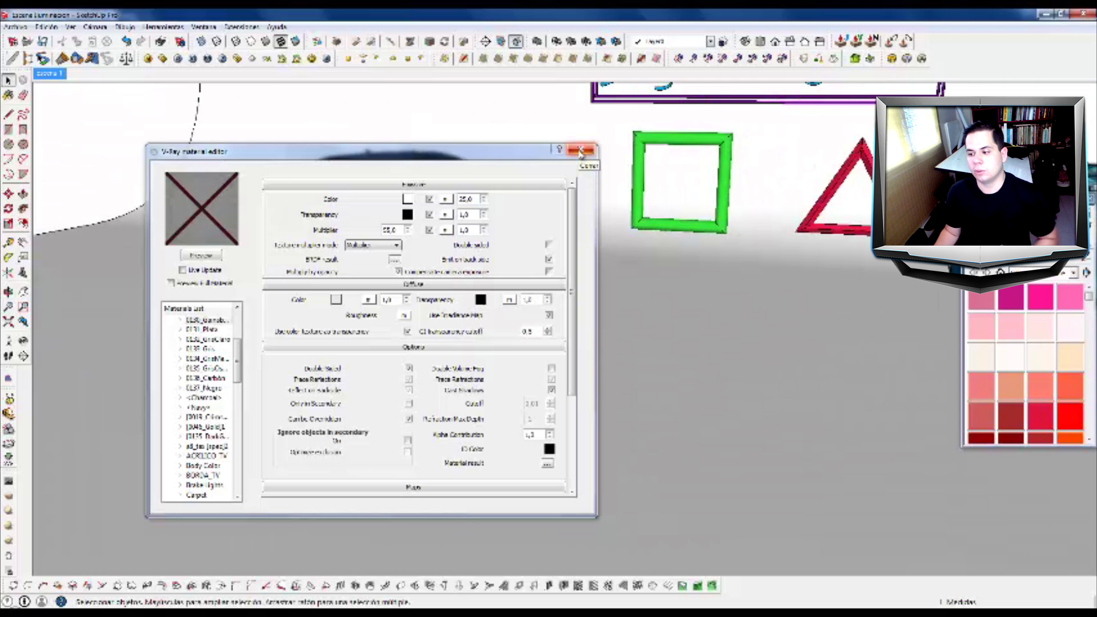
click(581, 150)
- Restore the saved Escena 1 view to show the car, sign, square, triangle and TV together
scroll(635, 238, up, 3)
scroll(468, 303, down, 1)
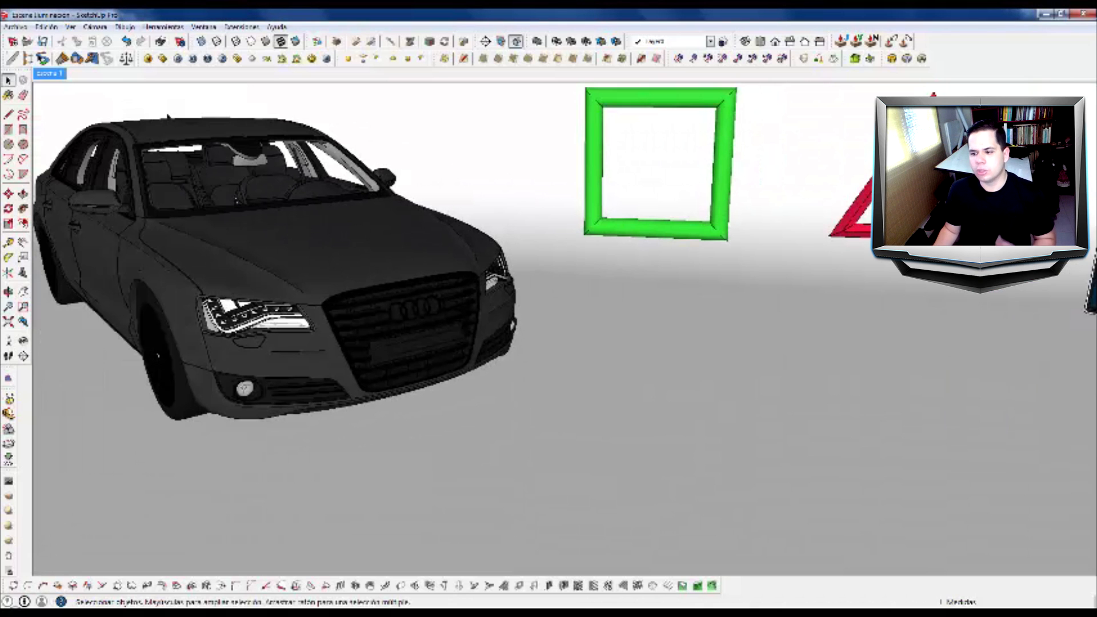
scroll(503, 303, down, 3)
click(62, 73)
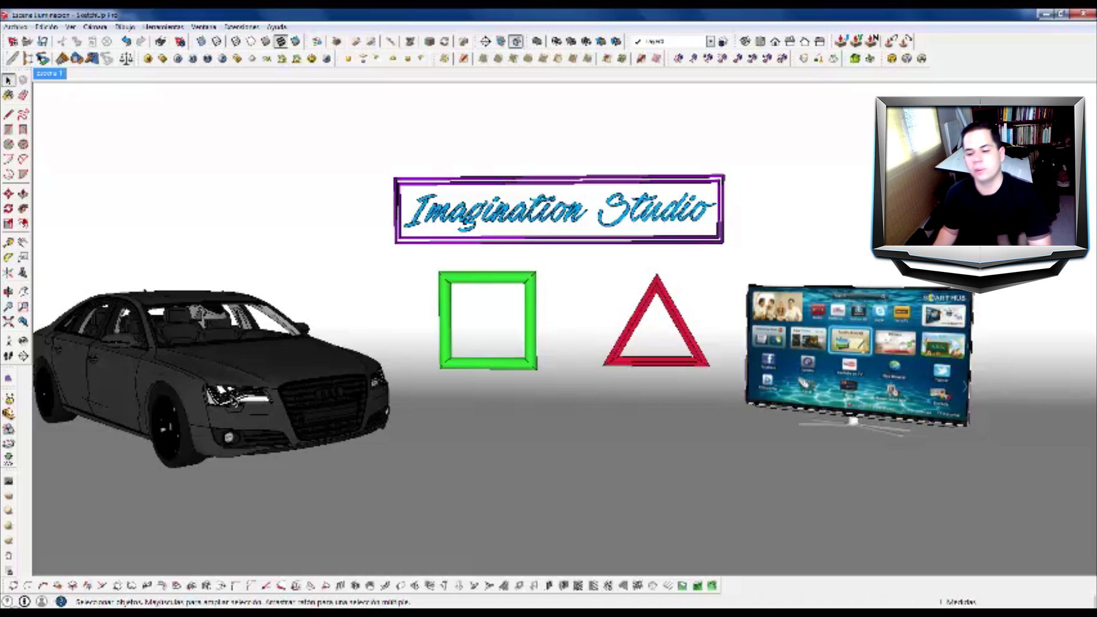
middle_drag(236, 407, 312, 404)
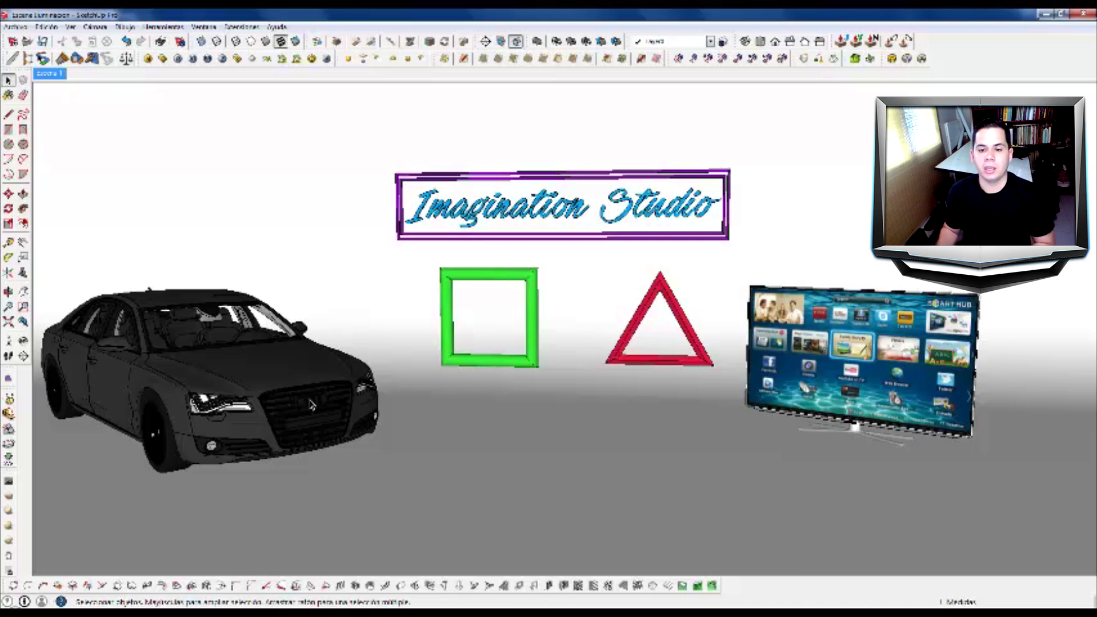
- Render the scene with V-Ray and view the whole image at 100% in the frame buffer
click(177, 59)
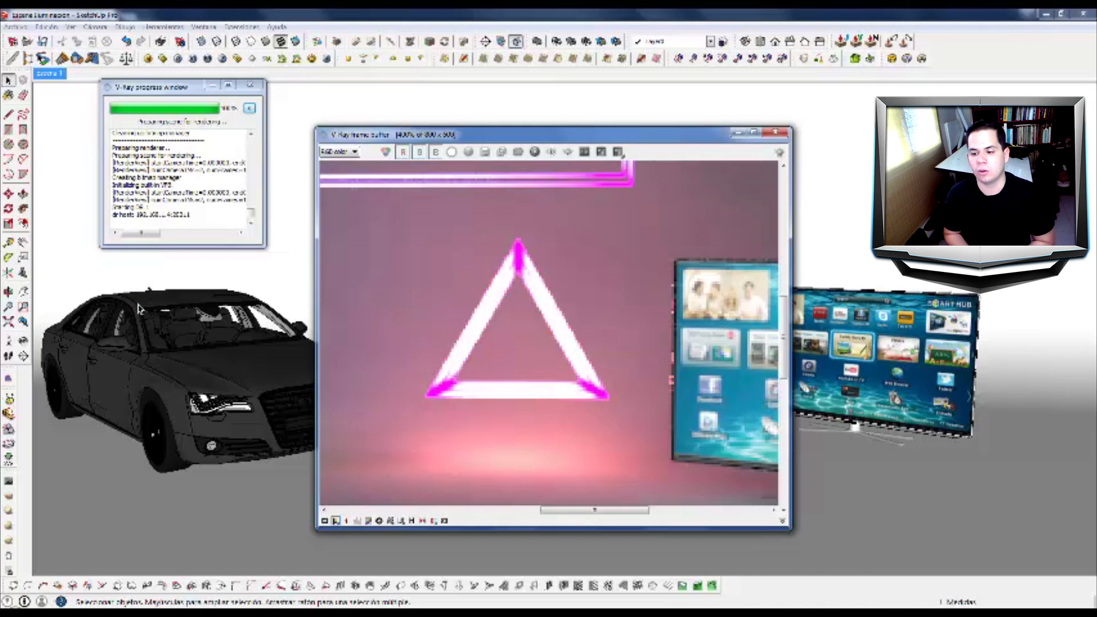
scroll(489, 325, down, 1)
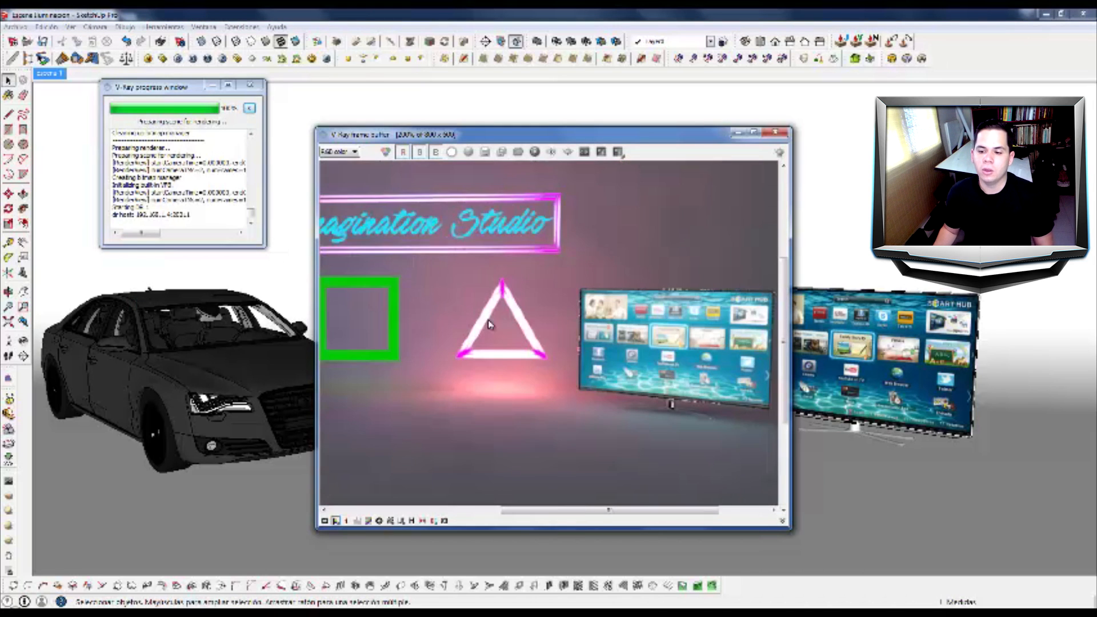
scroll(489, 325, down, 1)
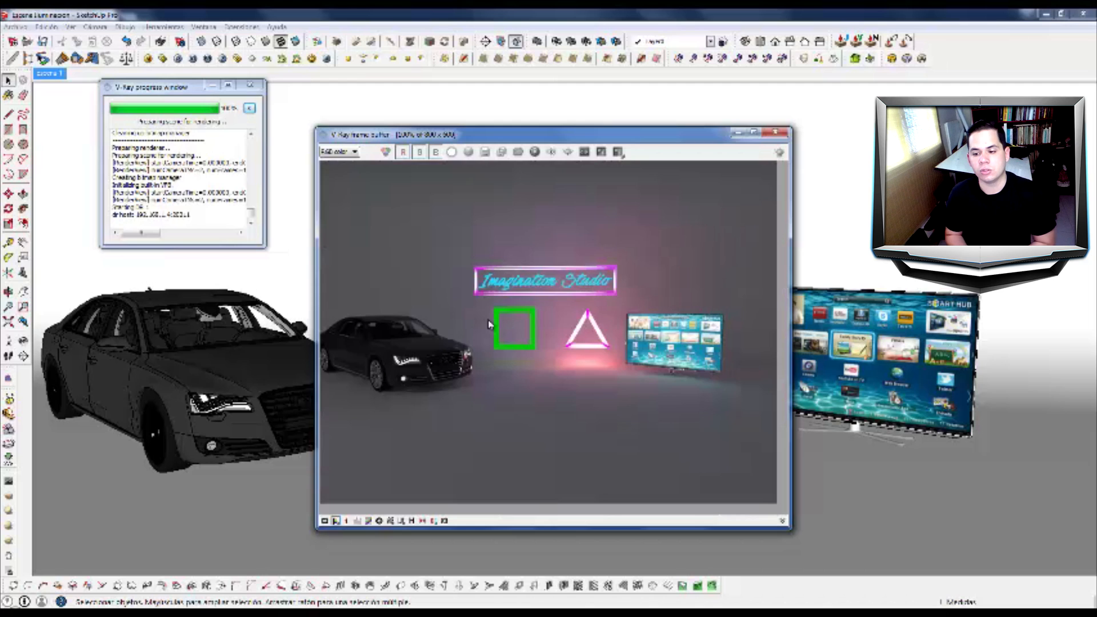